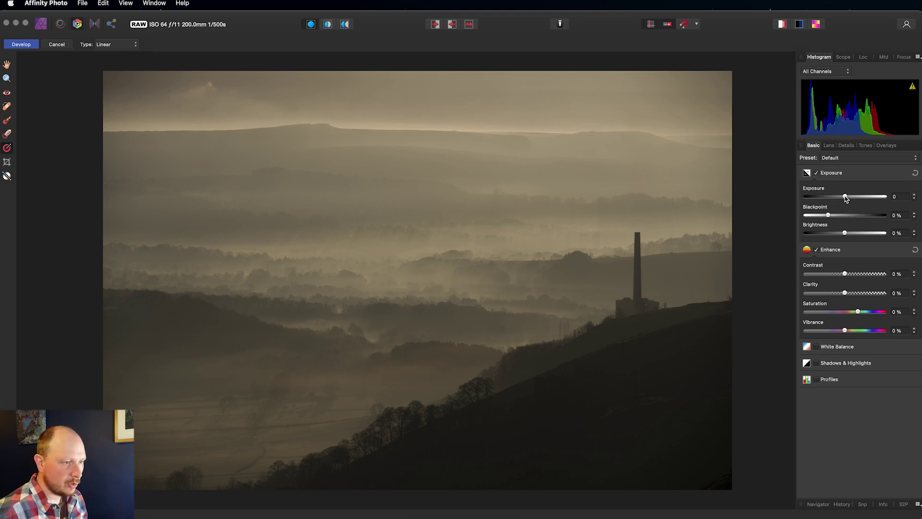
Step: Trial higher exposure and blackpoint, then settle on Exposure 0.086 with Brightness reset to 0%
mouse_move(845, 196)
left_mouse_down()
mouse_move(856, 198)
mouse_move(847, 200)
left_mouse_up()
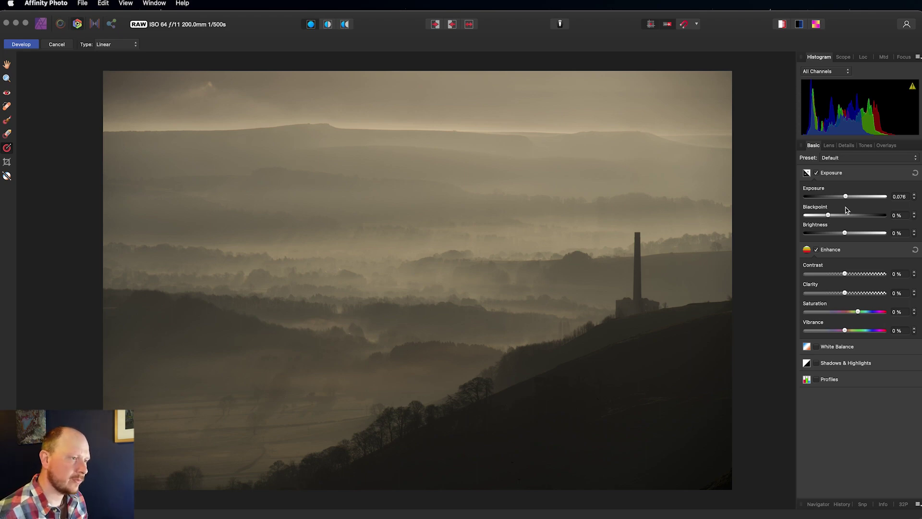
left_click_drag(846, 197, 859, 198)
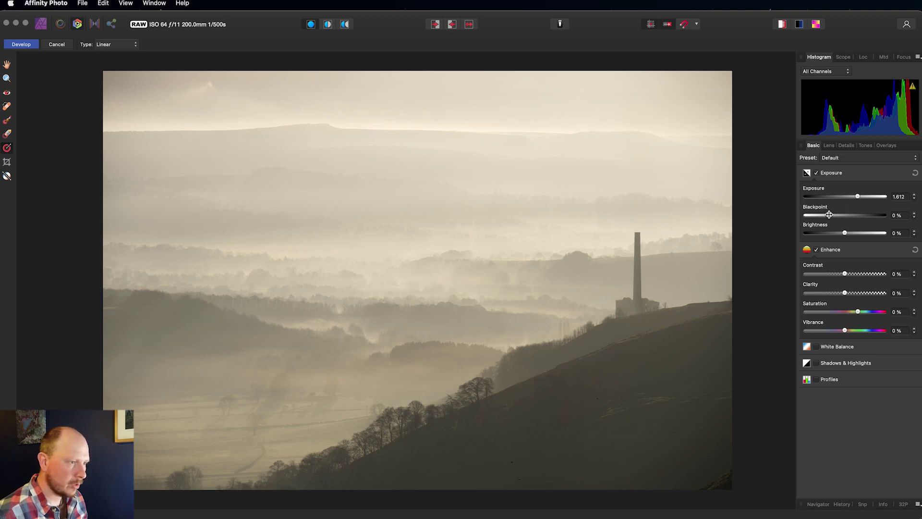
left_click_drag(830, 214, 853, 215)
key("super+z")
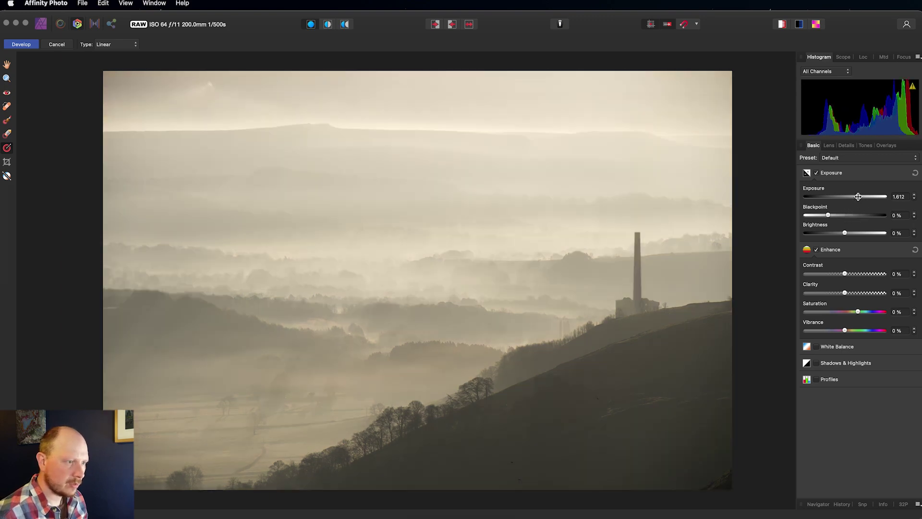
double_click(853, 197)
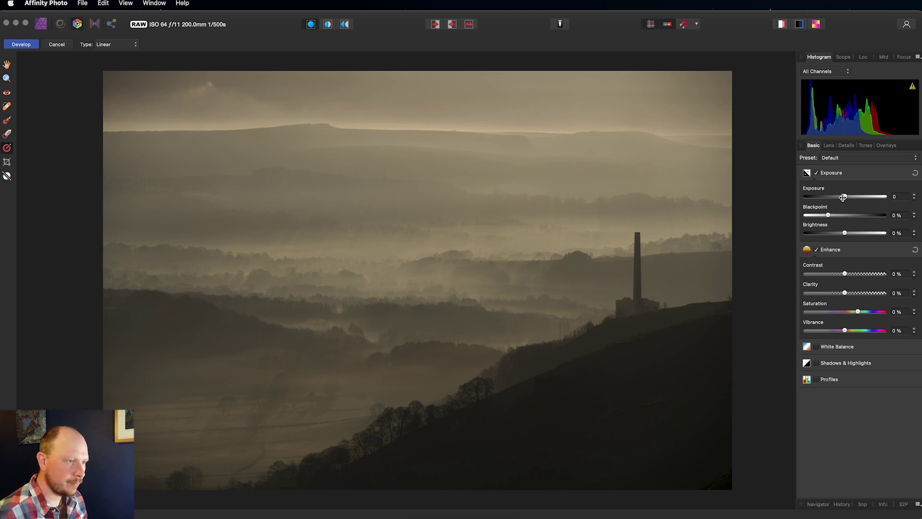
left_click_drag(845, 196, 837, 234)
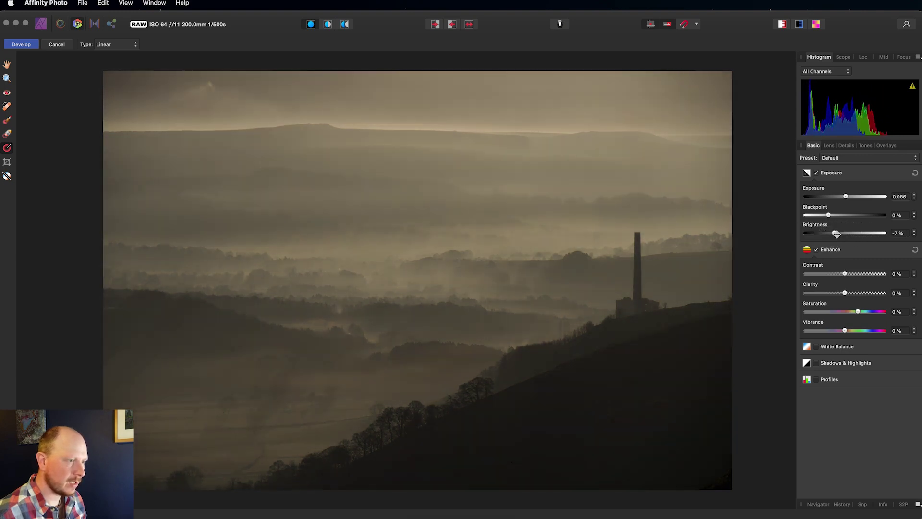
double_click(836, 234)
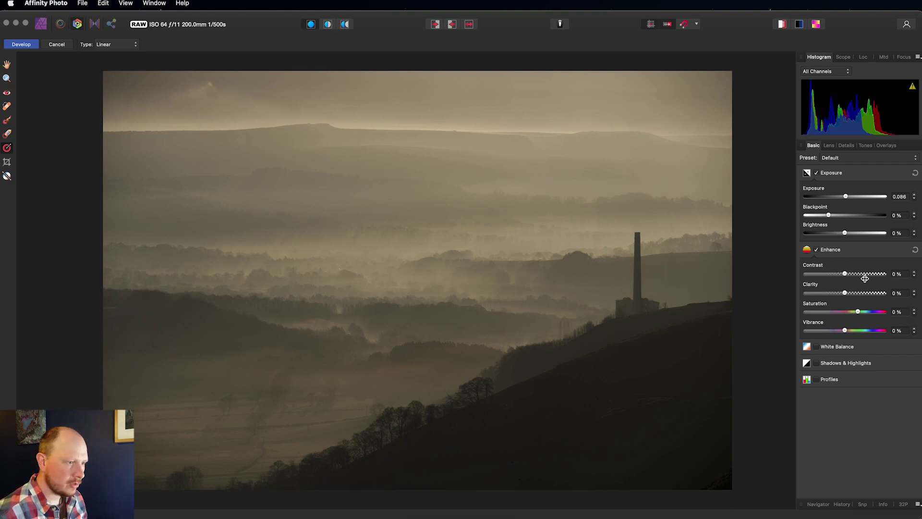
Step: Set Contrast to 4% and Clarity to 10% after trying stronger clarity
mouse_move(845, 274)
left_mouse_down()
mouse_move(871, 274)
mouse_move(814, 274)
mouse_move(873, 274)
mouse_move(851, 274)
left_mouse_up()
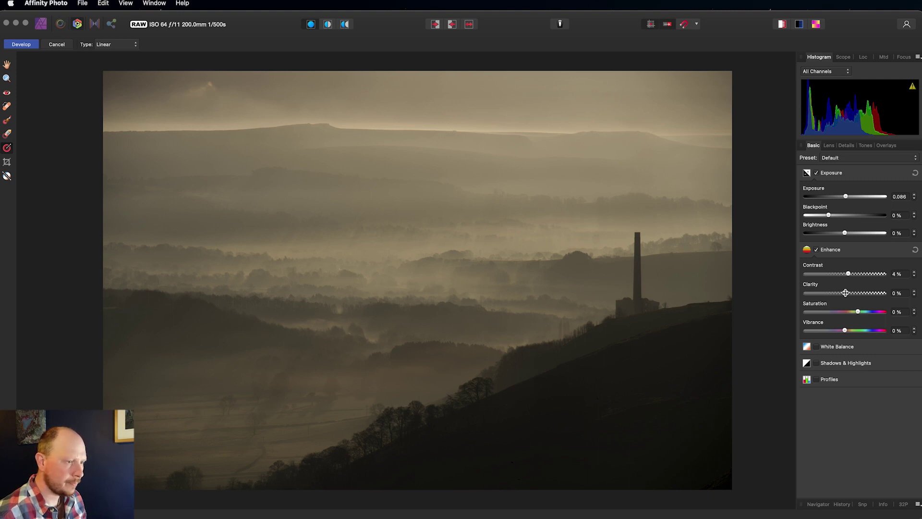
left_click_drag(845, 292, 858, 293)
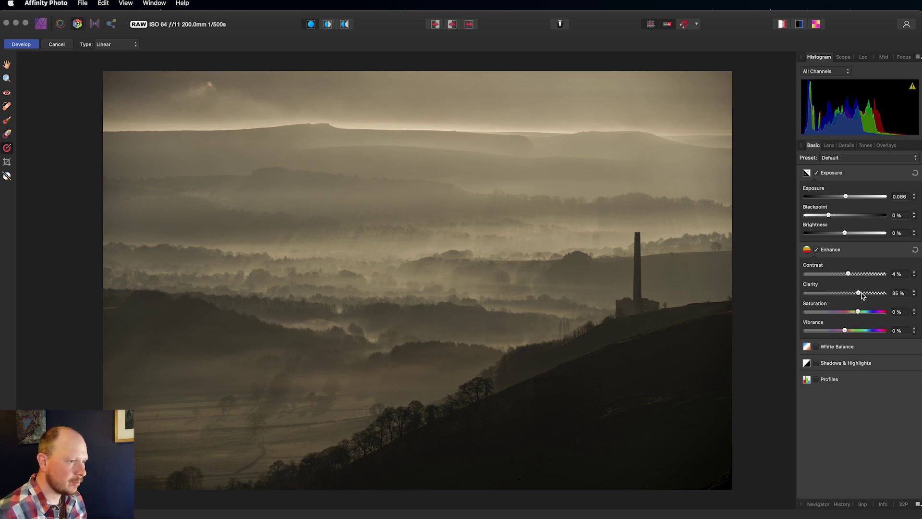
left_click_drag(860, 294, 875, 294)
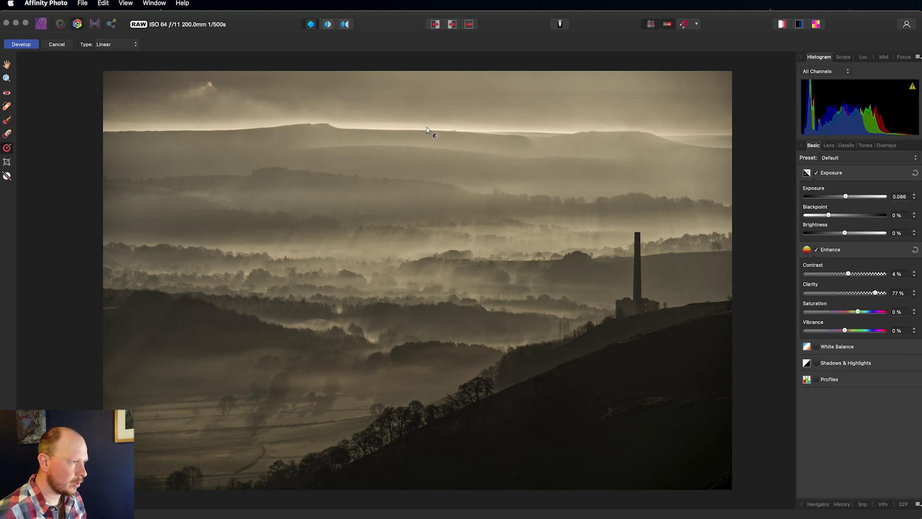
left_click_drag(875, 296, 847, 296)
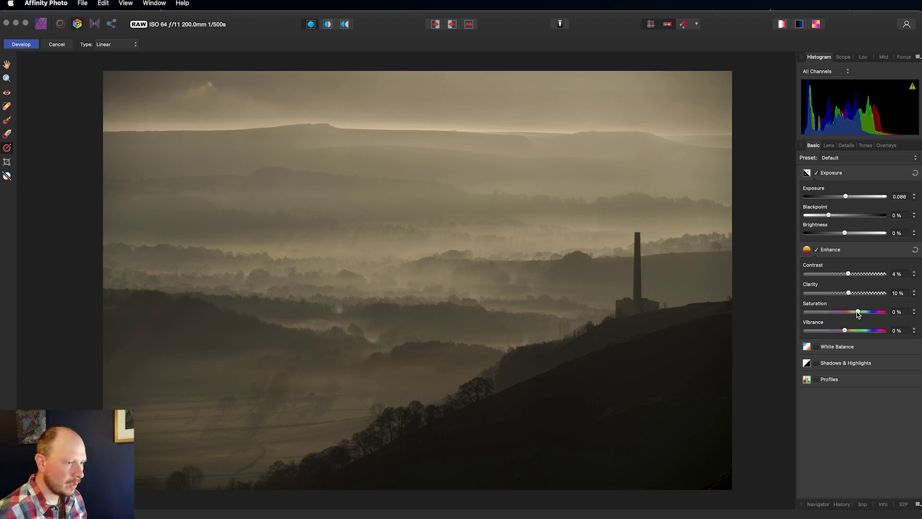
Step: Pull the Enhance Saturation slider down to -15%, leaving Vibrance at 0%
mouse_move(858, 314)
left_mouse_down()
mouse_move(877, 314)
mouse_move(786, 313)
mouse_move(851, 314)
left_mouse_up()
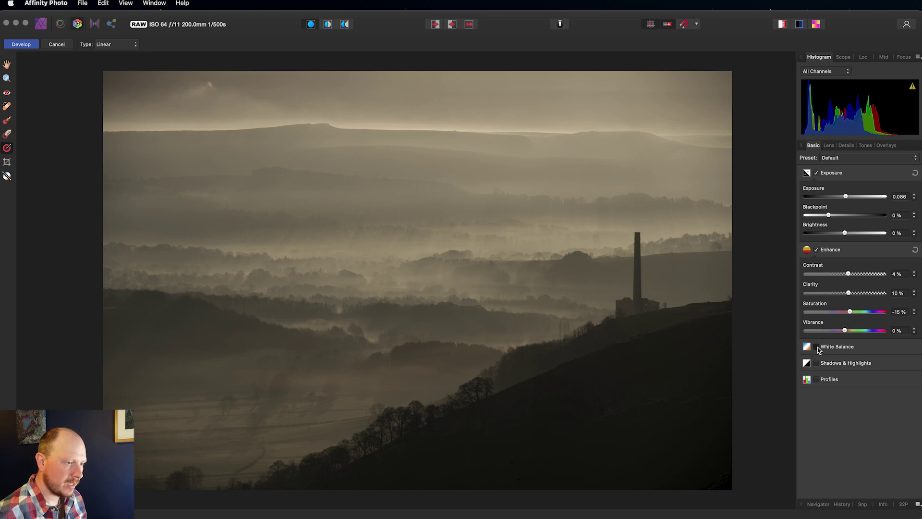
Step: Enable White Balance with Temperature 5868 K and Tint 17%
left_click(816, 347)
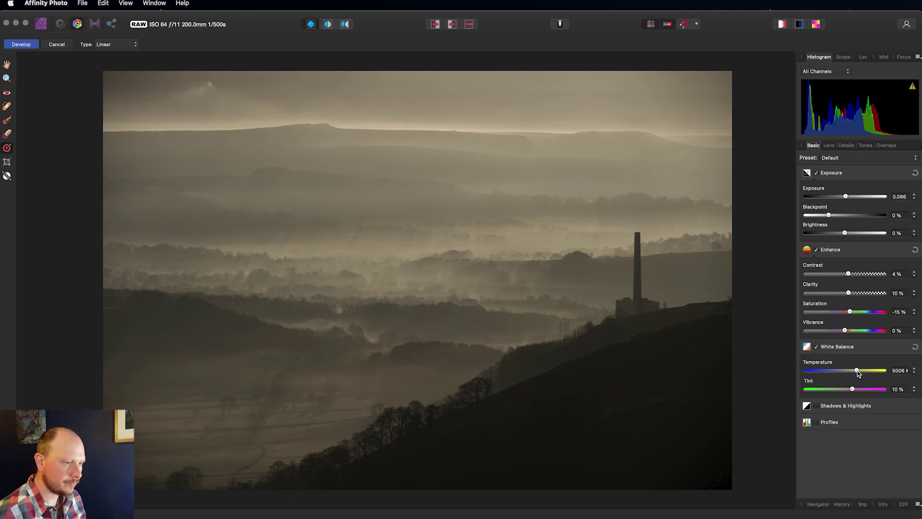
left_click_drag(859, 373, 863, 373)
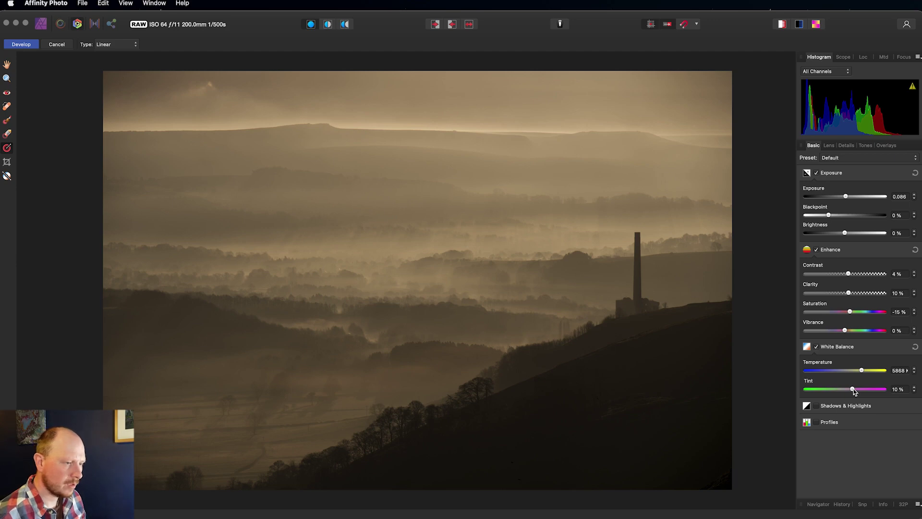
mouse_move(853, 392)
left_mouse_down()
mouse_move(836, 391)
mouse_move(859, 391)
left_mouse_up()
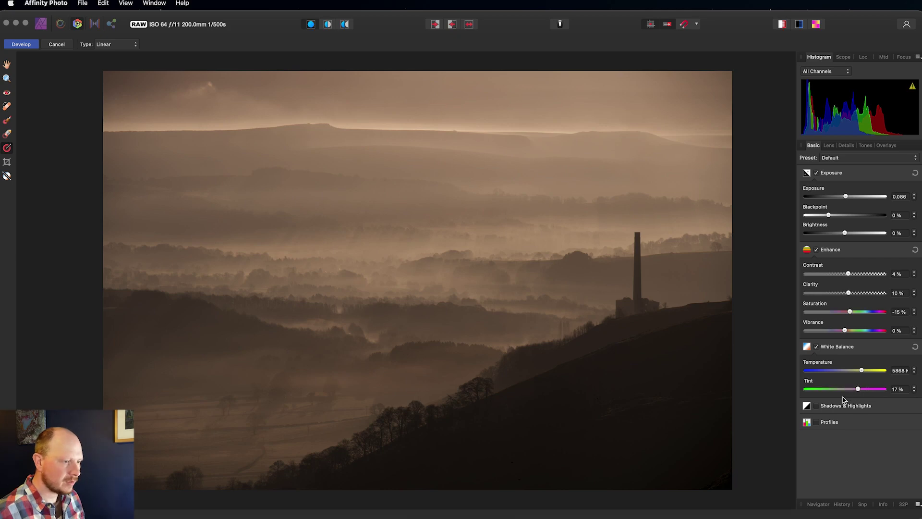
Step: Enable Shadows & Highlights with Shadows 4% and Highlights 14%
left_click(817, 406)
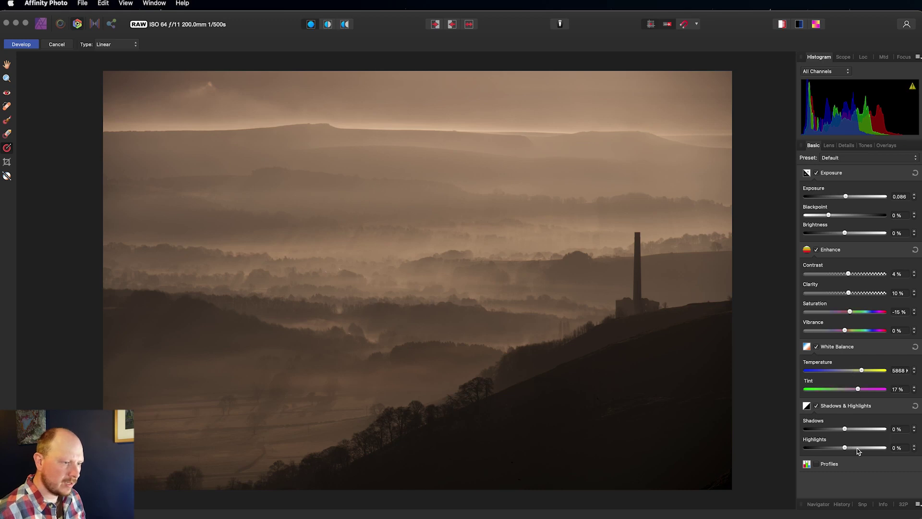
left_click_drag(845, 430, 857, 452)
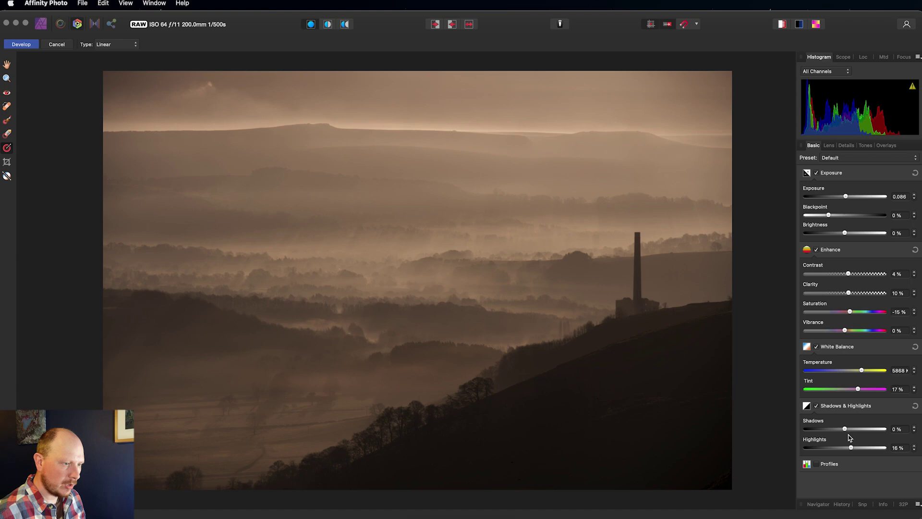
left_click_drag(844, 429, 851, 450)
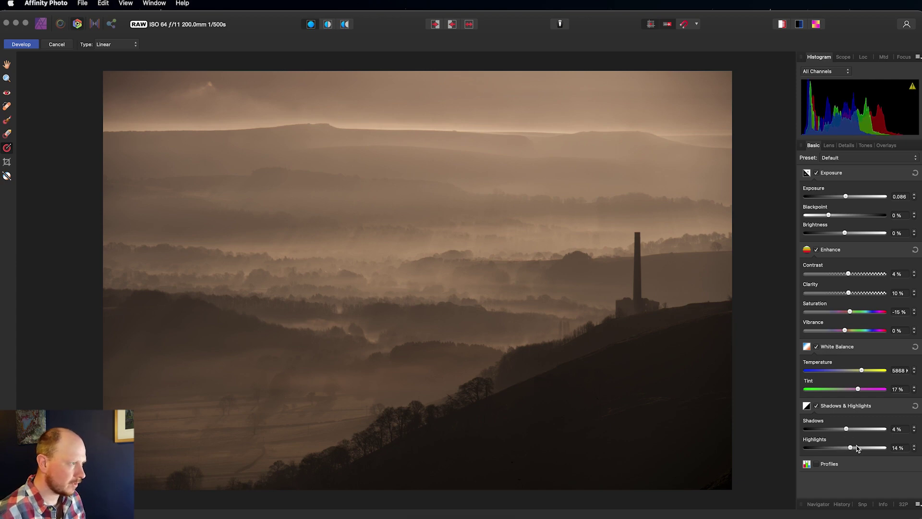
Step: On the Lens tab, trial Distortion and Horizontal corrections, reset Horizontal to 0%, and disable Lens Correction
left_click(829, 147)
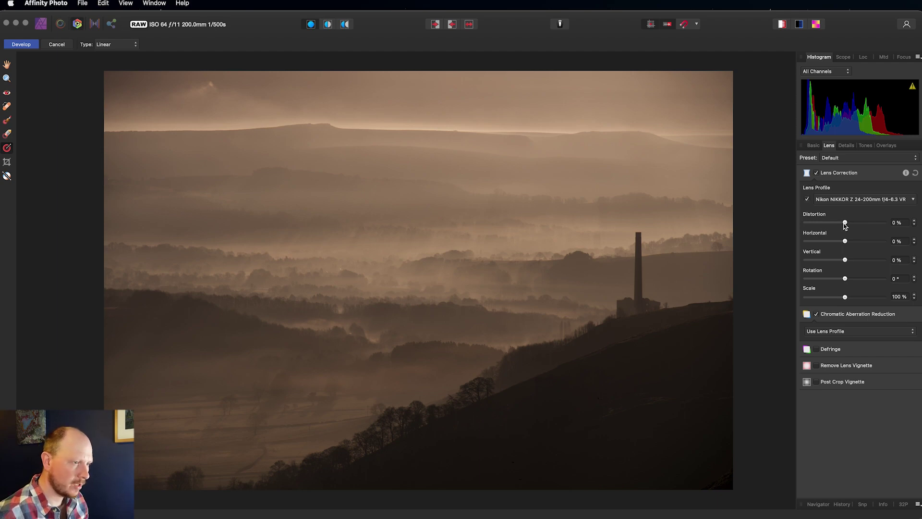
mouse_move(845, 223)
left_mouse_down()
mouse_move(827, 222)
mouse_move(865, 225)
mouse_move(845, 224)
left_mouse_up()
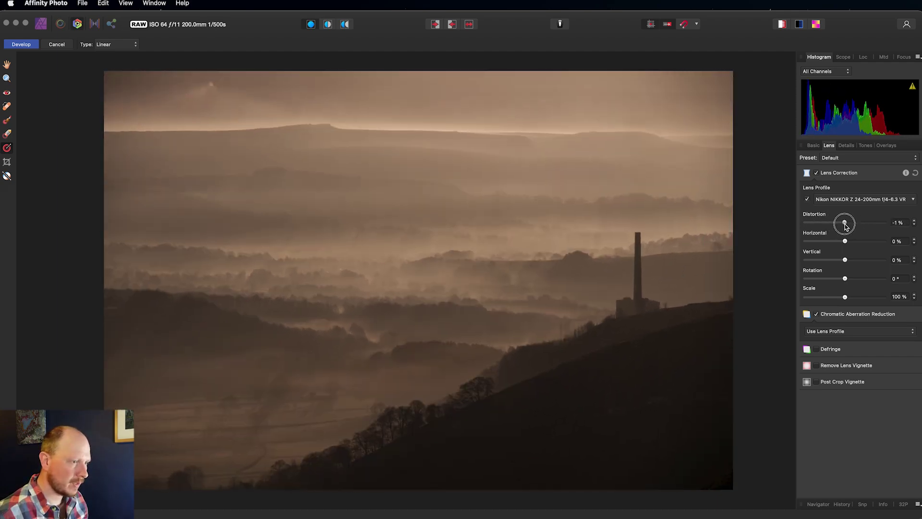
mouse_move(846, 243)
left_mouse_down()
mouse_move(858, 240)
mouse_move(825, 243)
mouse_move(845, 260)
left_mouse_up()
double_click(833, 246)
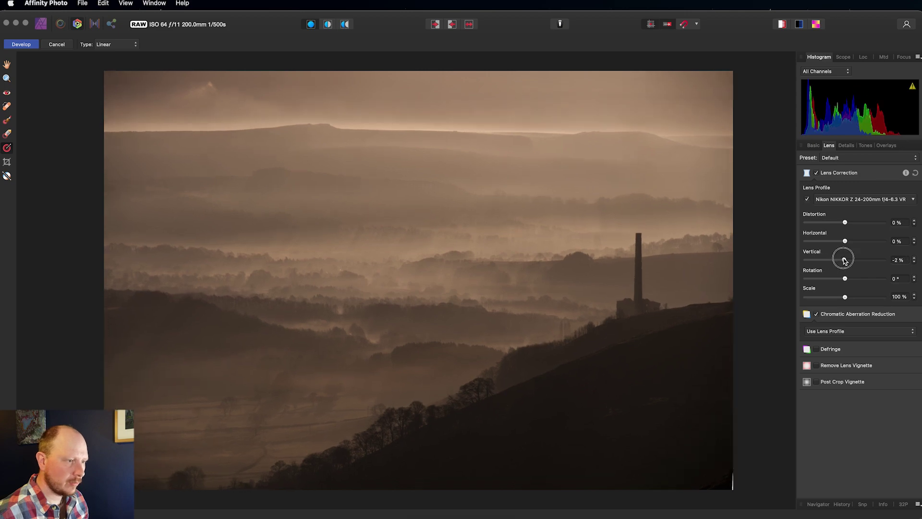
left_click(817, 173)
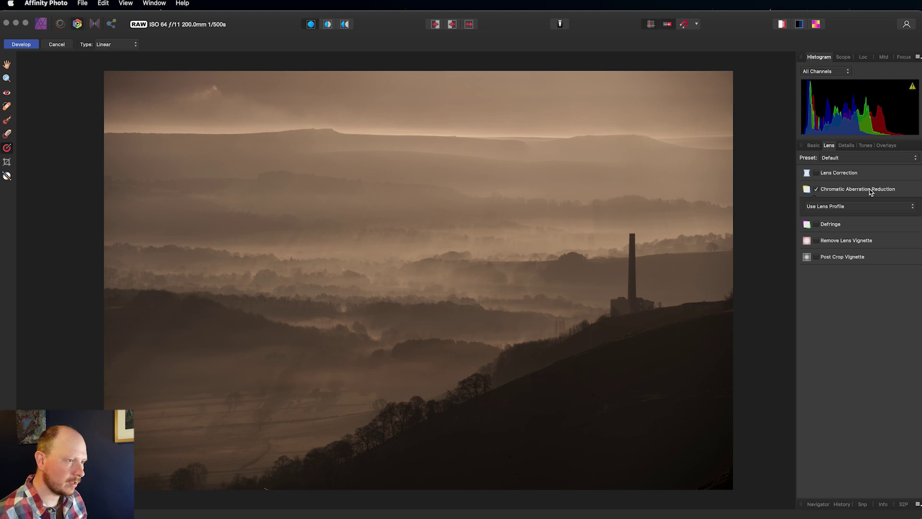
Step: Keep the Chromatic Aberration method unchanged, leave Defringe off, and show the Details settings
left_click(852, 207)
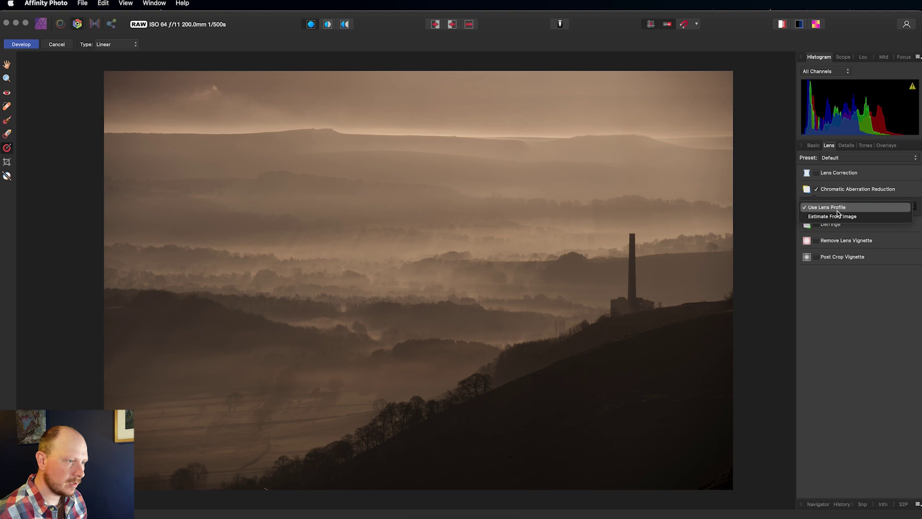
left_click(883, 183)
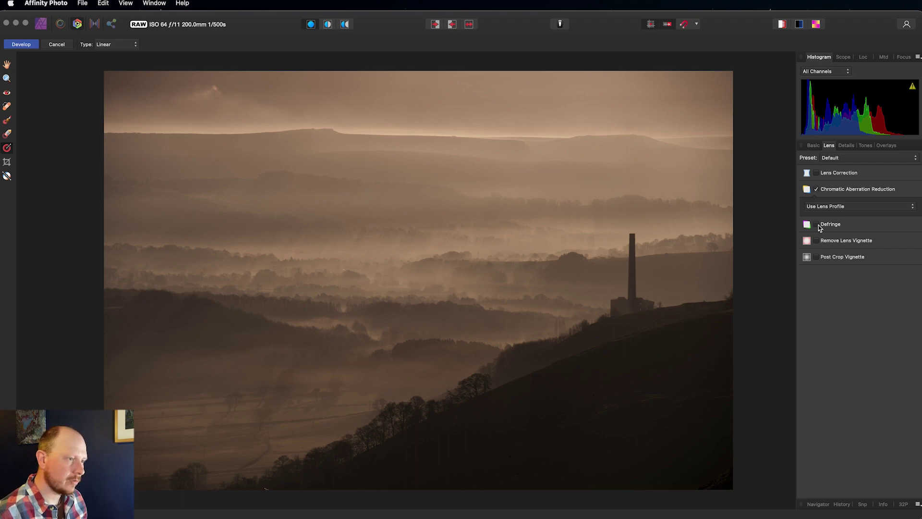
left_click(816, 224)
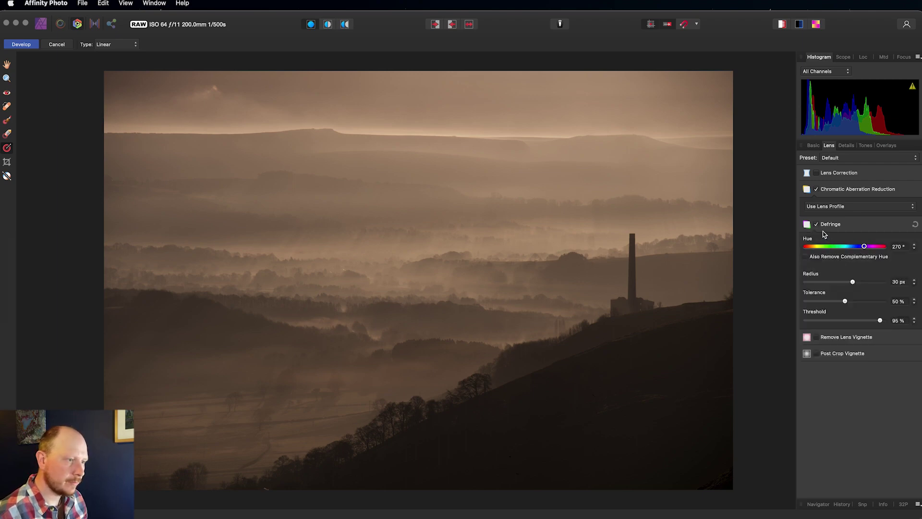
left_click(816, 225)
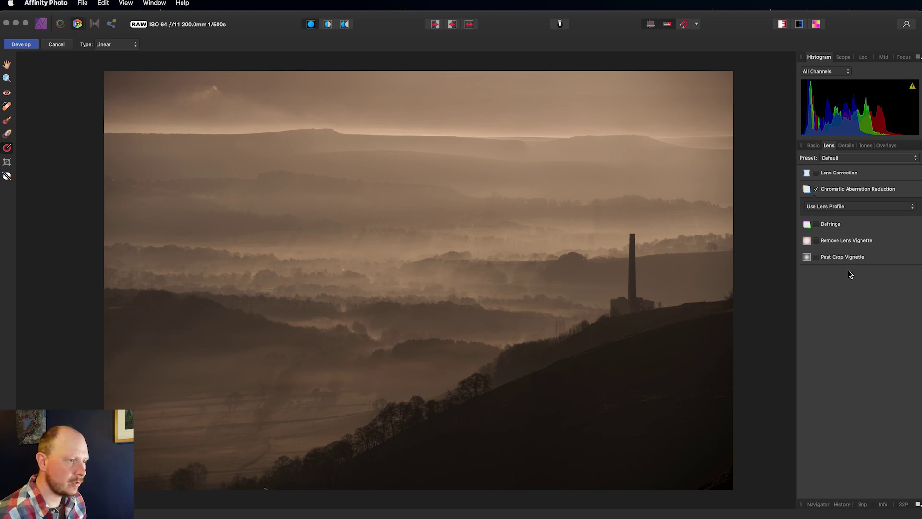
left_click(847, 146)
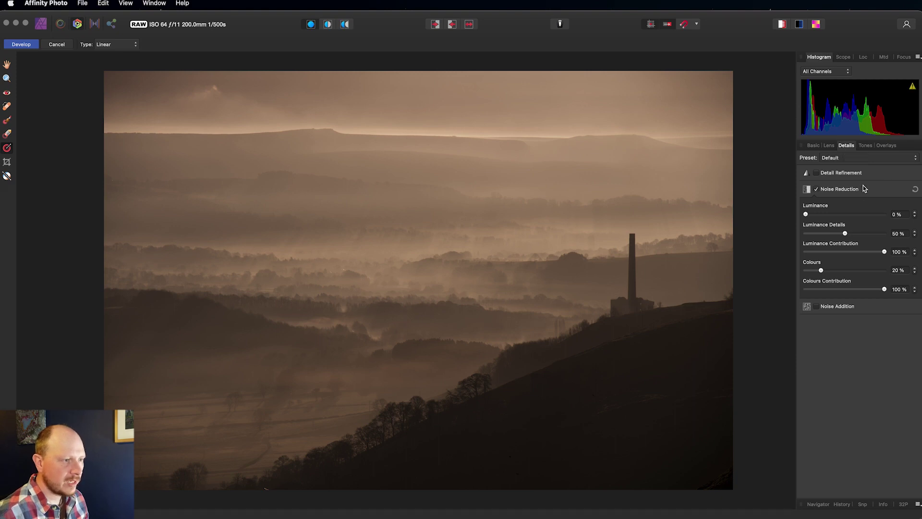
Step: Try Detail Refinement with 23% radius and 46% amount, then switch it off
left_click(839, 175)
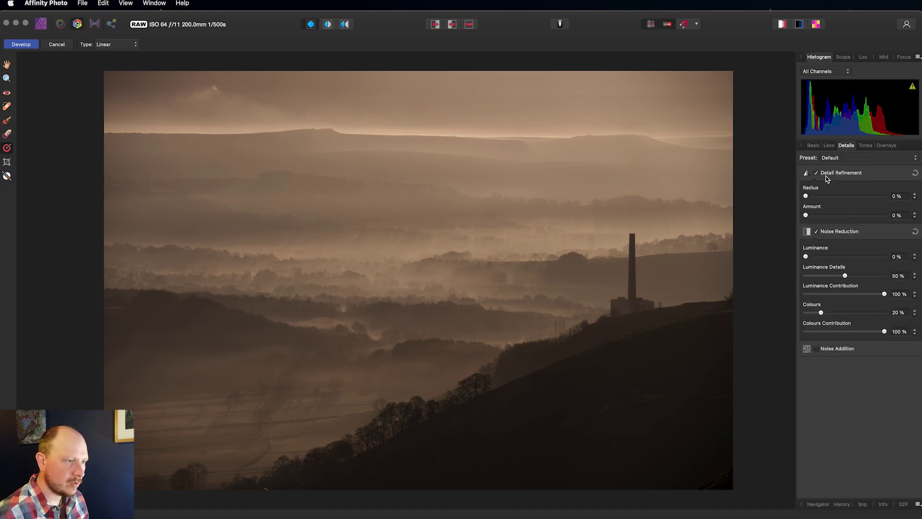
left_click_drag(805, 196, 825, 196)
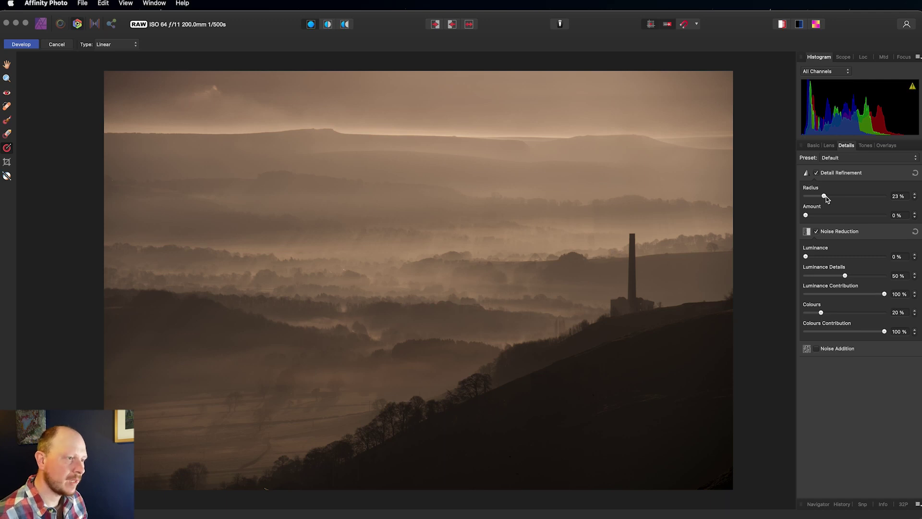
left_click_drag(807, 215, 801, 196)
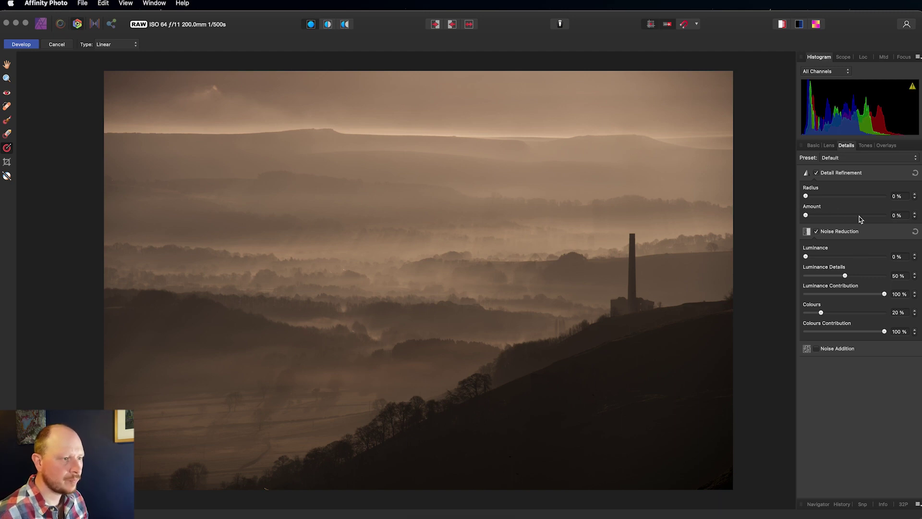
left_click(816, 174)
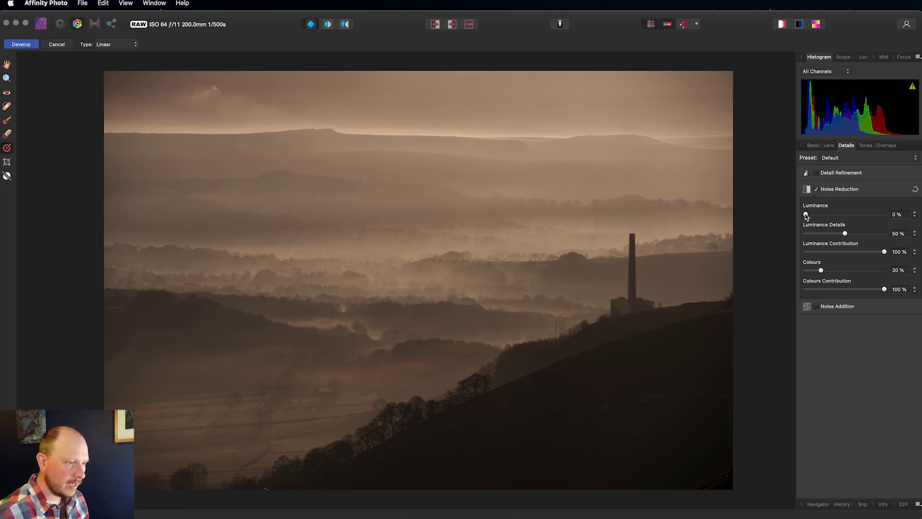
Step: Trial Luminance, Luminance Details (24%) and Contribution sliders, then untick Noise Reduction
mouse_move(806, 215)
left_mouse_down()
mouse_move(850, 216)
mouse_move(793, 215)
left_mouse_up()
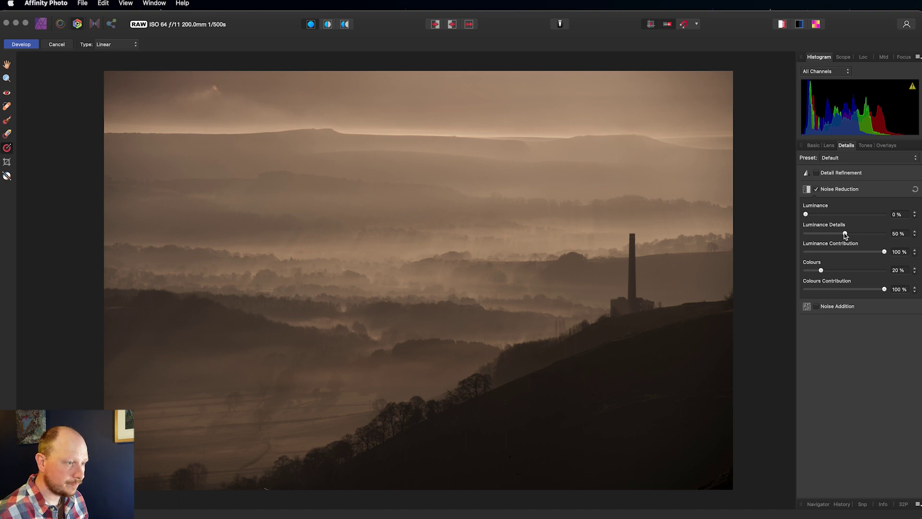
left_click_drag(845, 234, 825, 249)
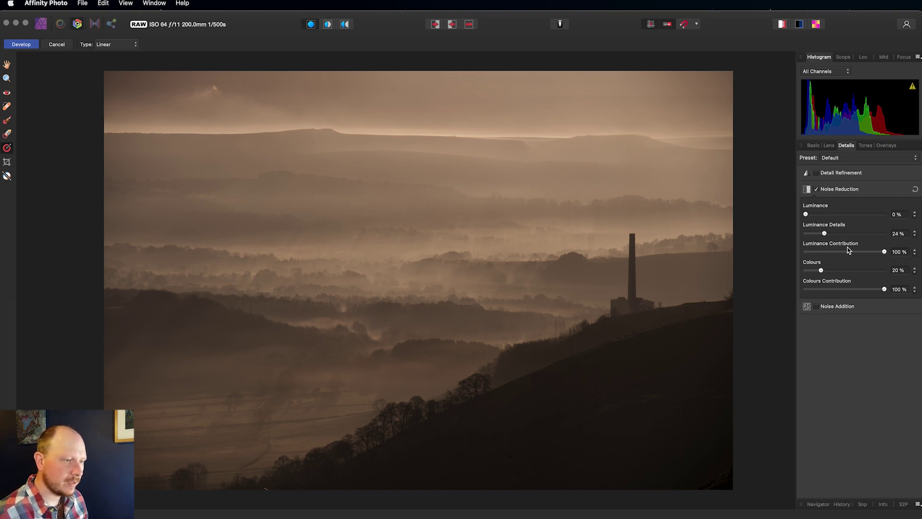
left_click_drag(884, 251, 851, 254)
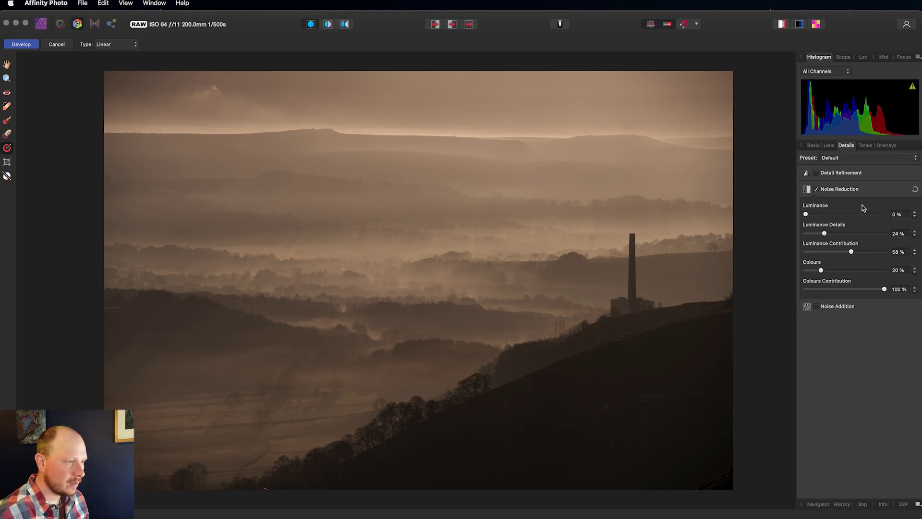
left_click(816, 189)
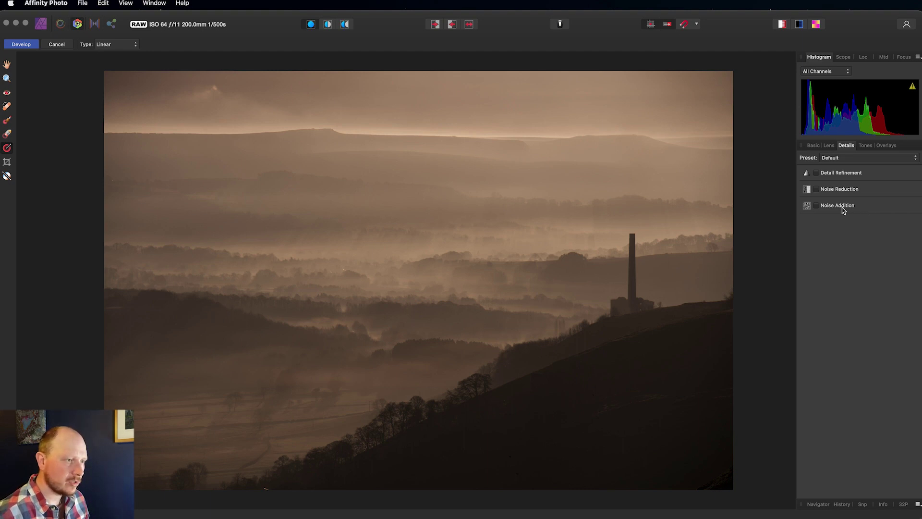
Step: On the Tones tab, enable Curves and drag the master curve into an S-shape: shadows down, highlights up
left_click(866, 145)
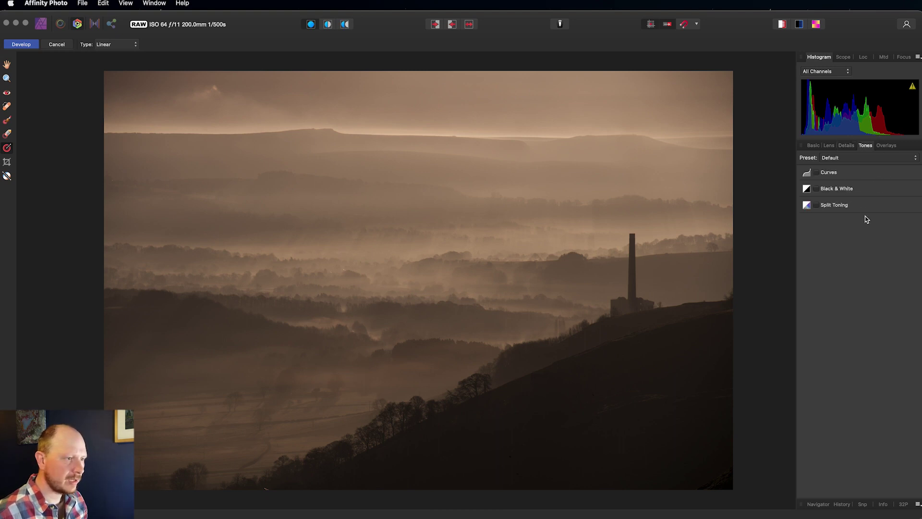
left_click(816, 173)
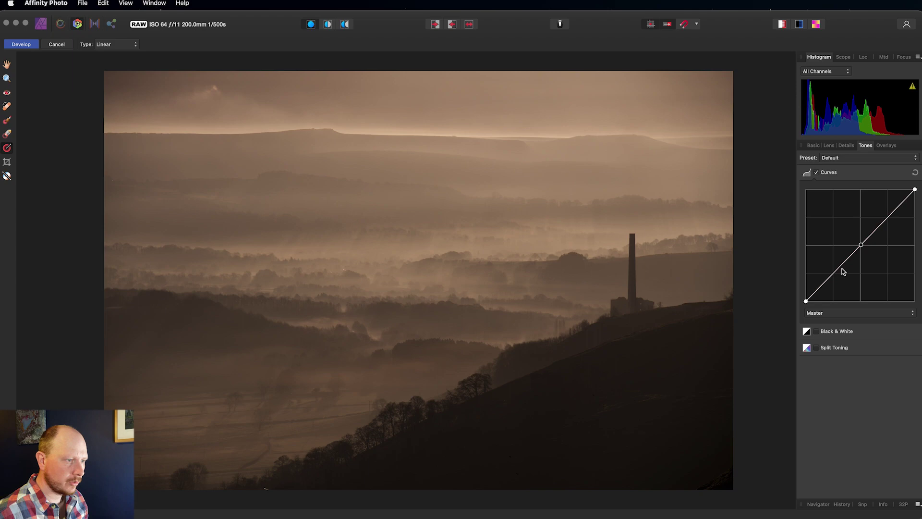
left_click_drag(861, 247, 840, 277)
left_click_drag(888, 230, 878, 220)
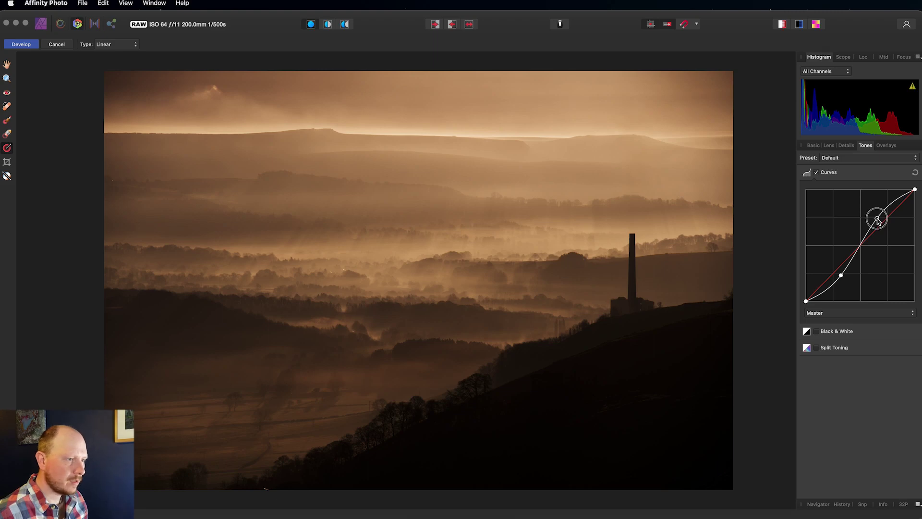
left_click_drag(877, 219, 877, 217)
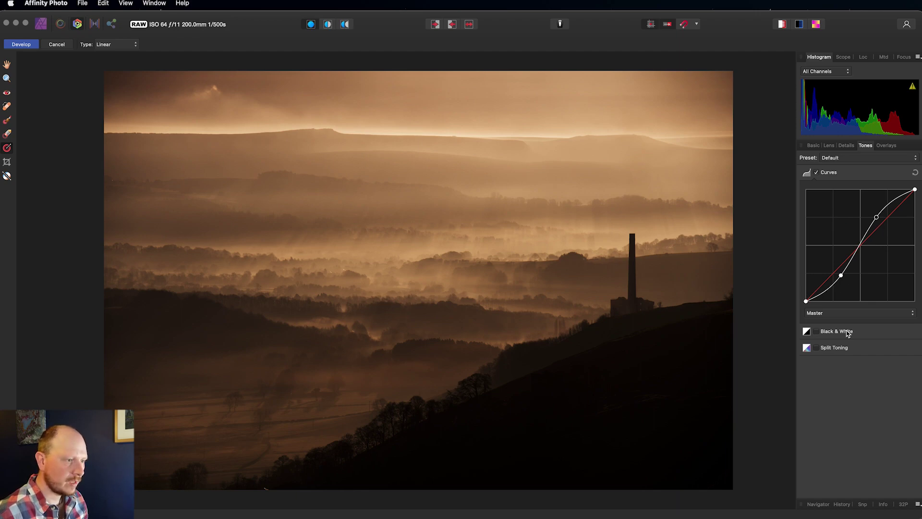
left_click(817, 331)
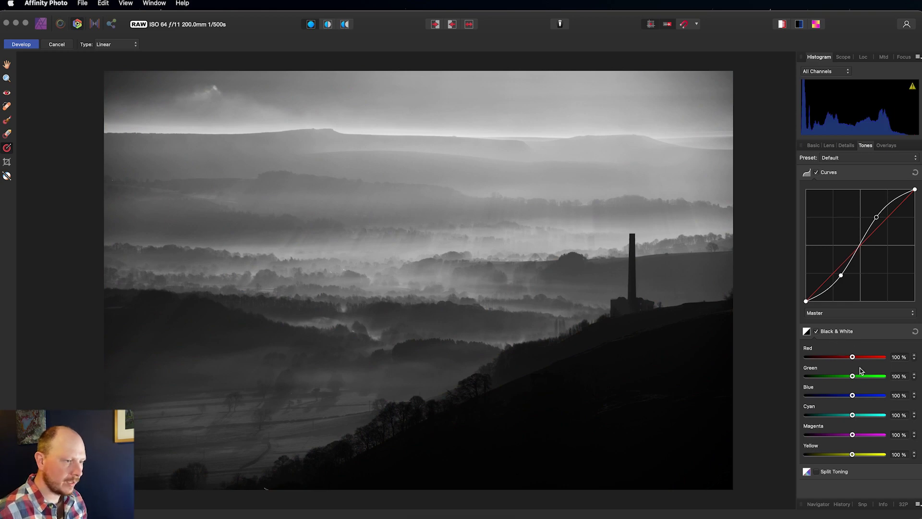
mouse_move(853, 357)
left_mouse_down()
mouse_move(831, 356)
mouse_move(869, 356)
mouse_move(814, 358)
mouse_move(854, 358)
left_mouse_up()
left_click(817, 332)
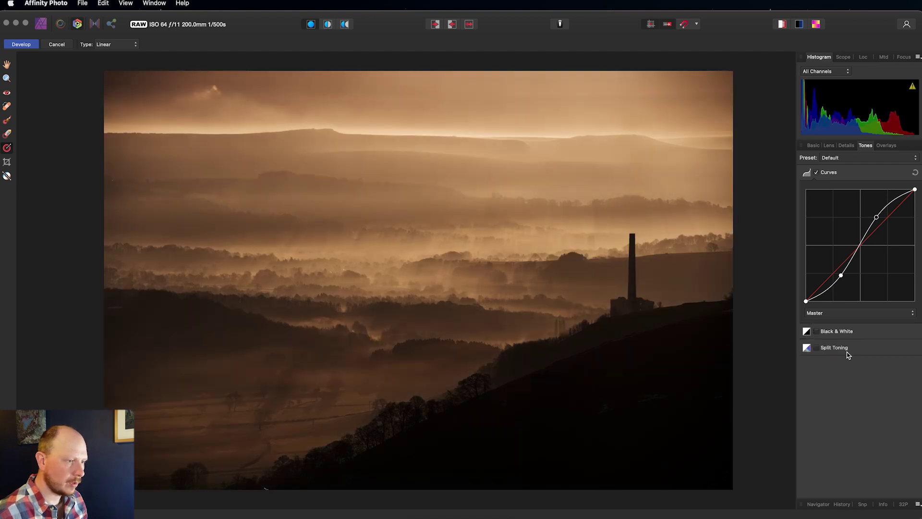
Step: Enable Split Toning: highlights hue 43.2° at 24%, shadows hue 19.9° at 8%, balance −20%
left_click(816, 348)
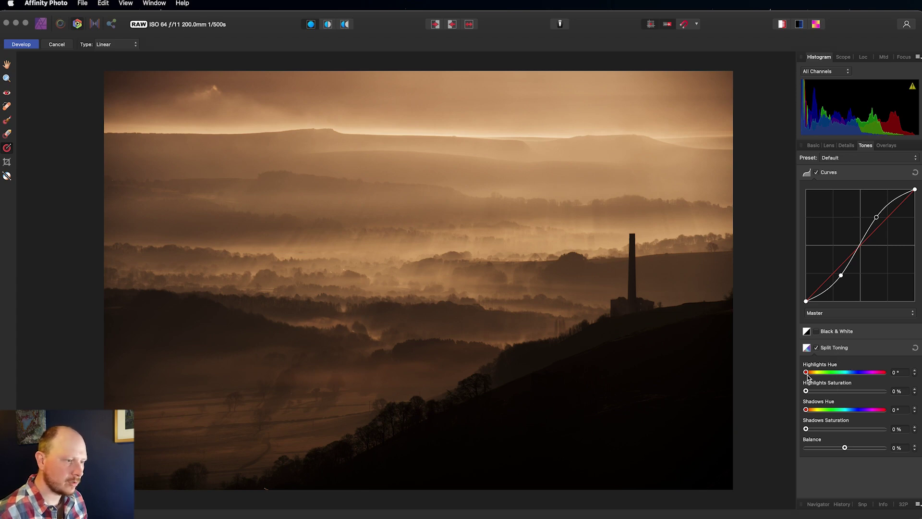
left_click_drag(806, 373, 812, 429)
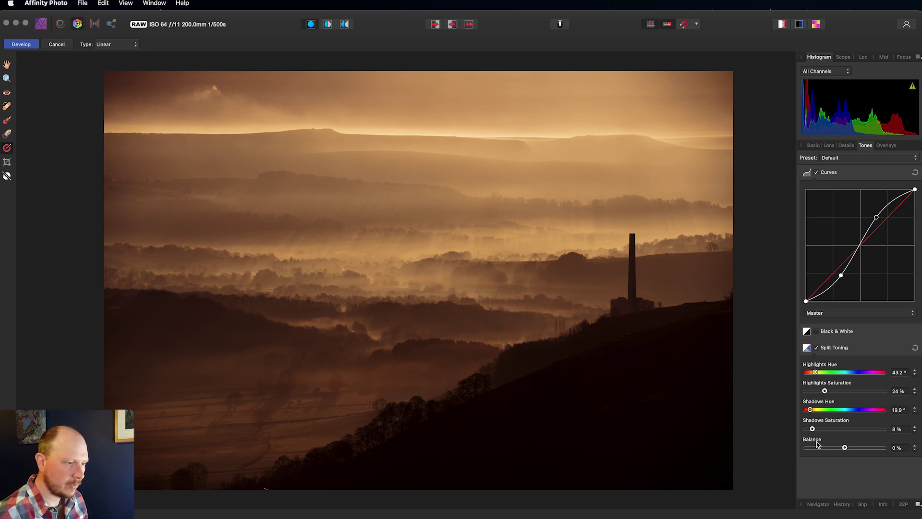
mouse_move(845, 448)
left_mouse_down()
mouse_move(810, 448)
mouse_move(864, 448)
mouse_move(836, 449)
left_mouse_up()
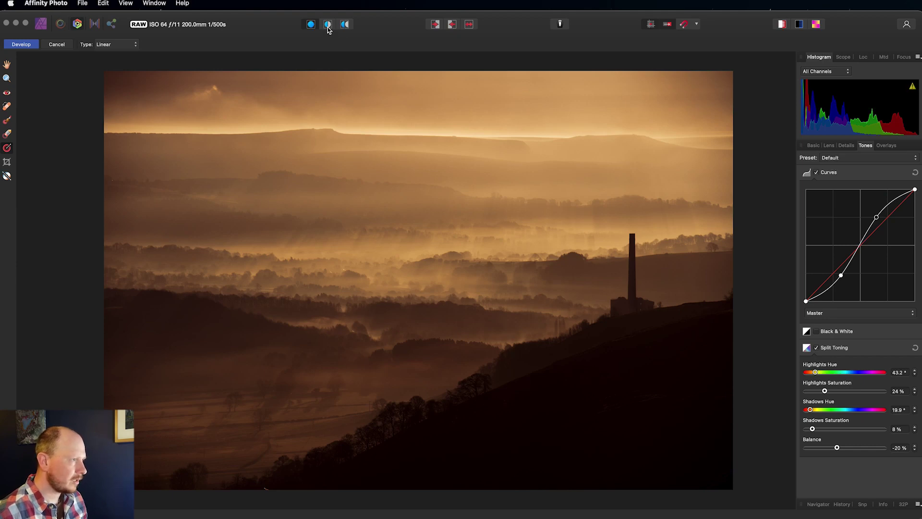
left_click(328, 25)
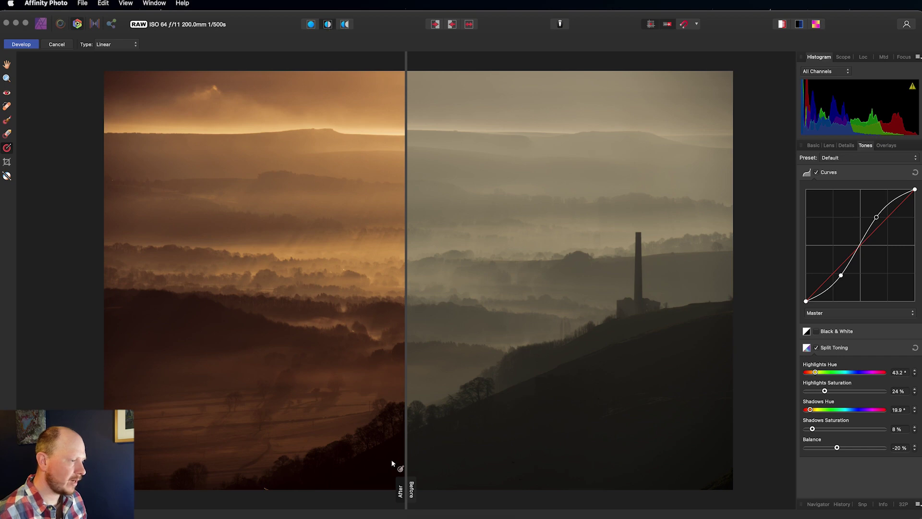
mouse_move(406, 492)
left_mouse_down()
mouse_move(78, 494)
mouse_move(702, 484)
mouse_move(162, 477)
mouse_move(648, 484)
mouse_move(200, 478)
mouse_move(433, 473)
mouse_move(403, 475)
left_mouse_up()
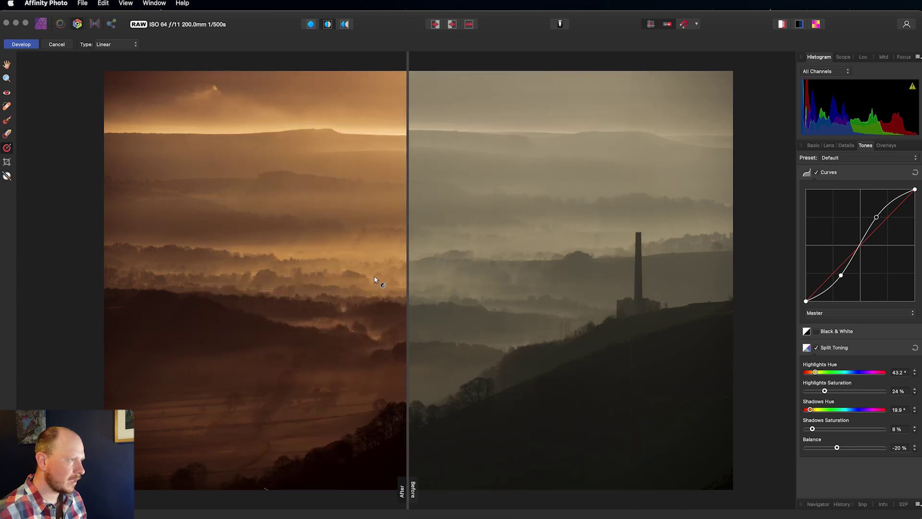
left_click(344, 25)
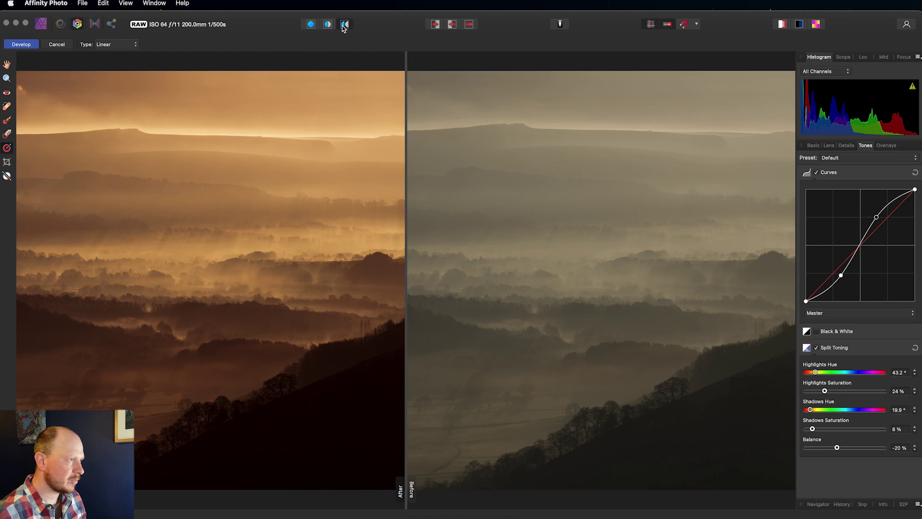
left_click(344, 25)
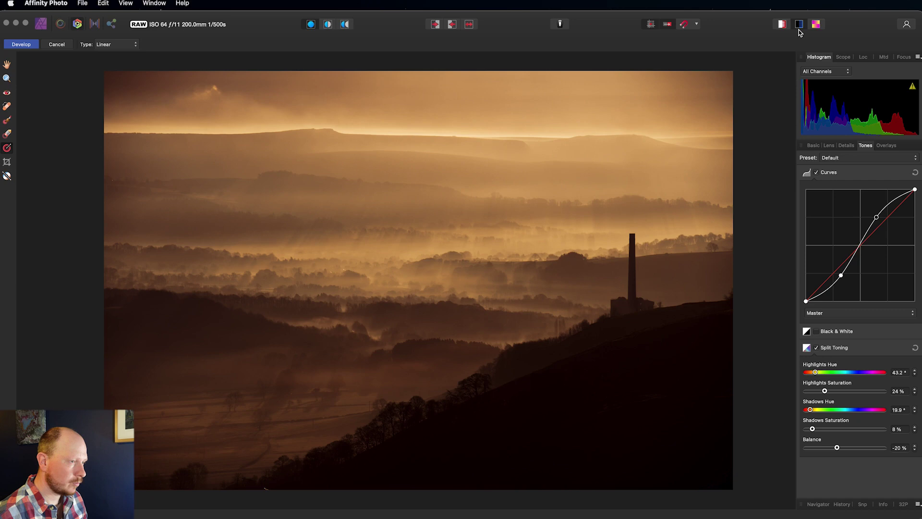
scroll(649, 384, "down", 2)
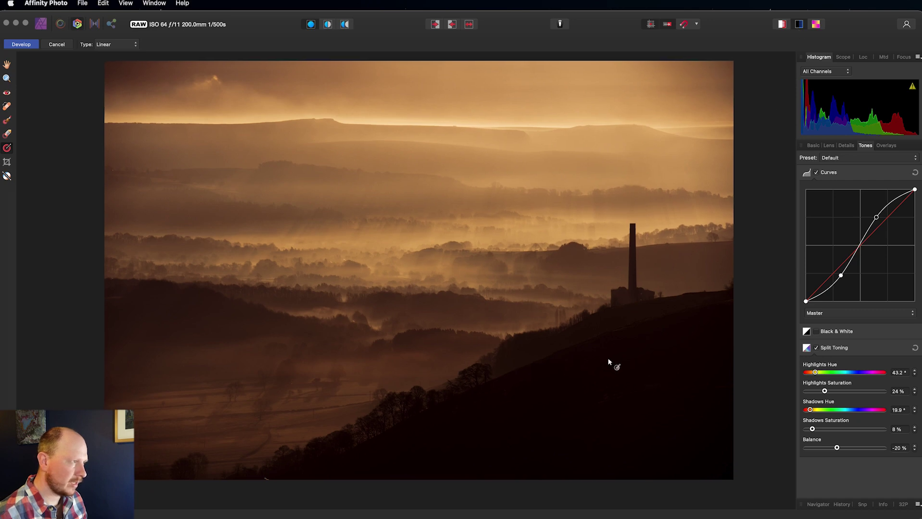
scroll(609, 363, "up", 2)
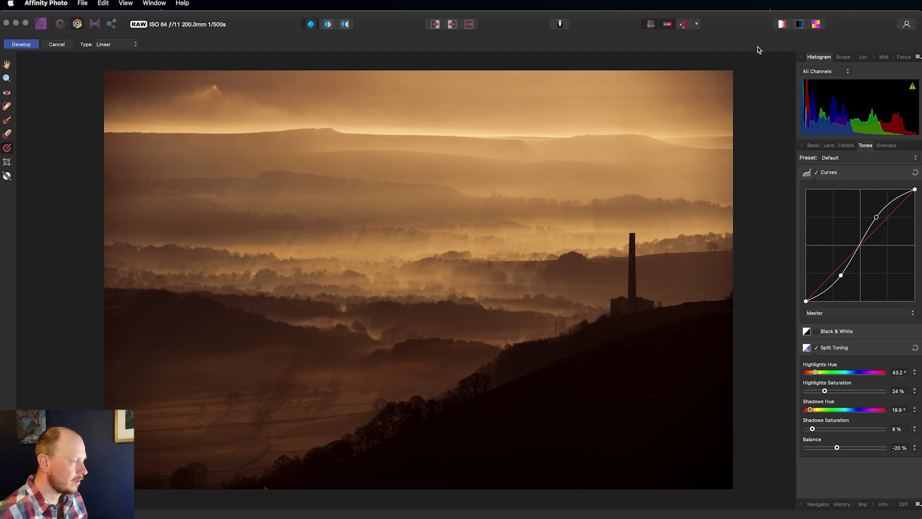
Step: Show the Overlays settings, select the Overlay Gradient Tool and open its Type list
left_click(887, 147)
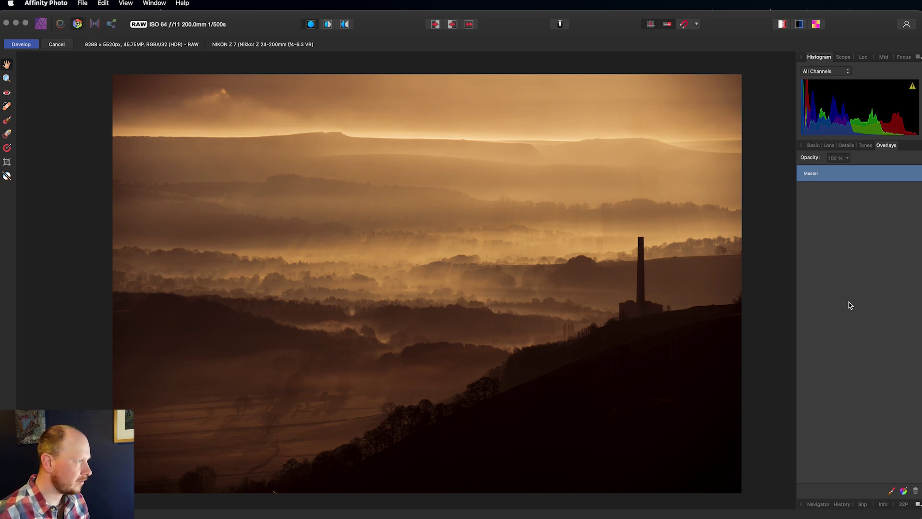
left_click(7, 148)
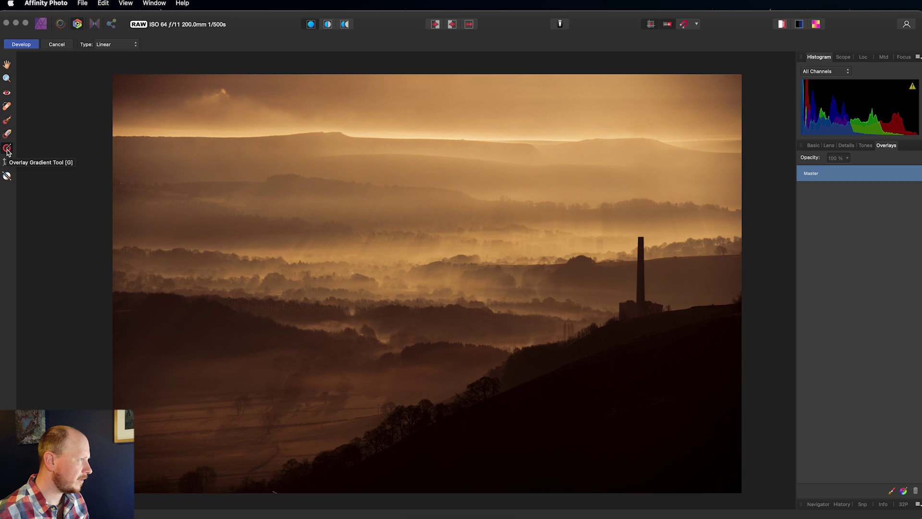
left_click(117, 44)
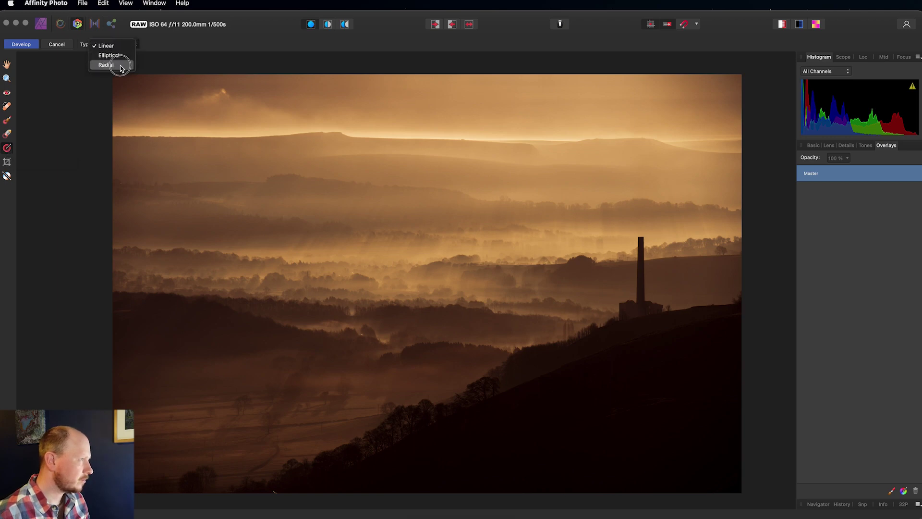
Step: Draw a radial gradient overlay over the lower-right hillside, shifted toward the bottom right
left_click(121, 66)
left_click_drag(616, 418, 792, 221)
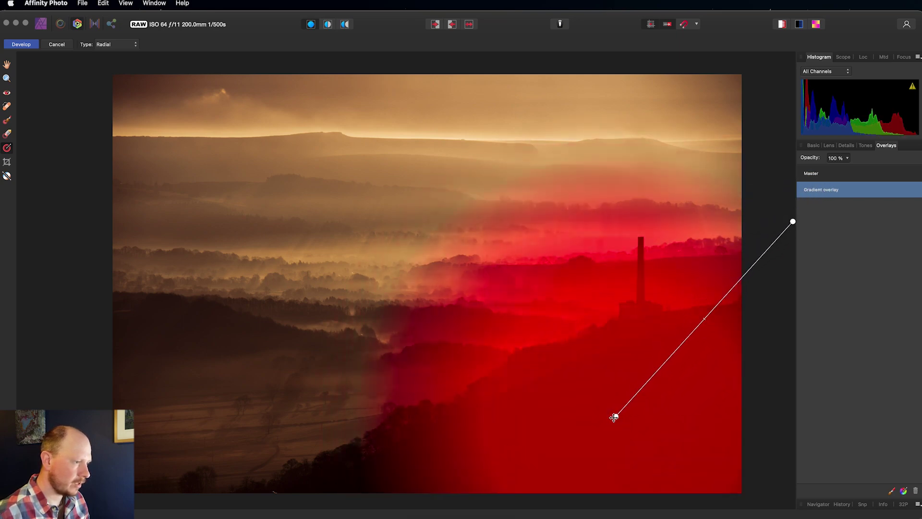
left_click_drag(616, 416, 574, 459)
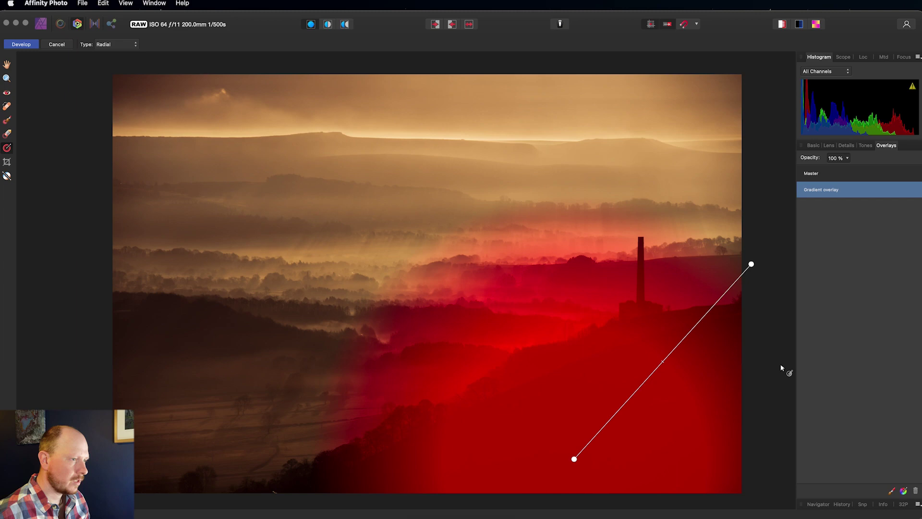
Step: Brighten the overlay area with blackpoint −2%, shadows 33% and highlights 24%
left_click(816, 146)
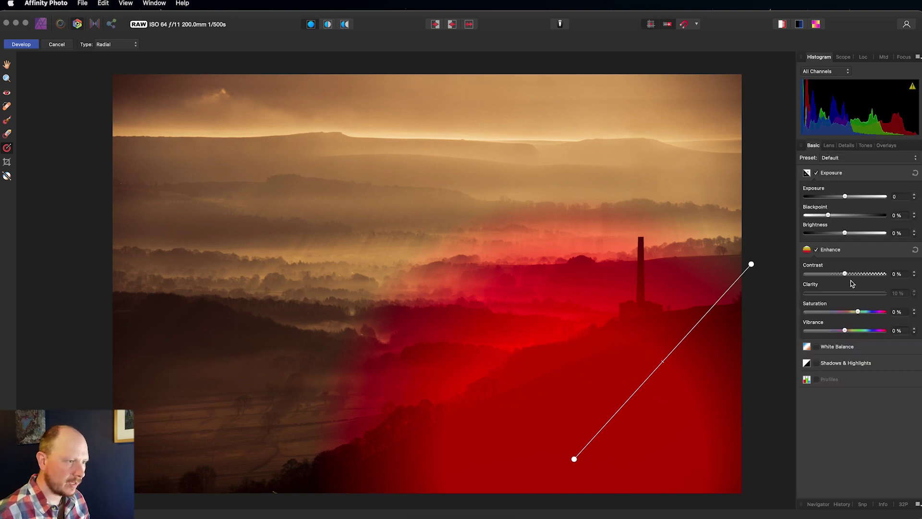
left_click_drag(845, 196, 847, 197)
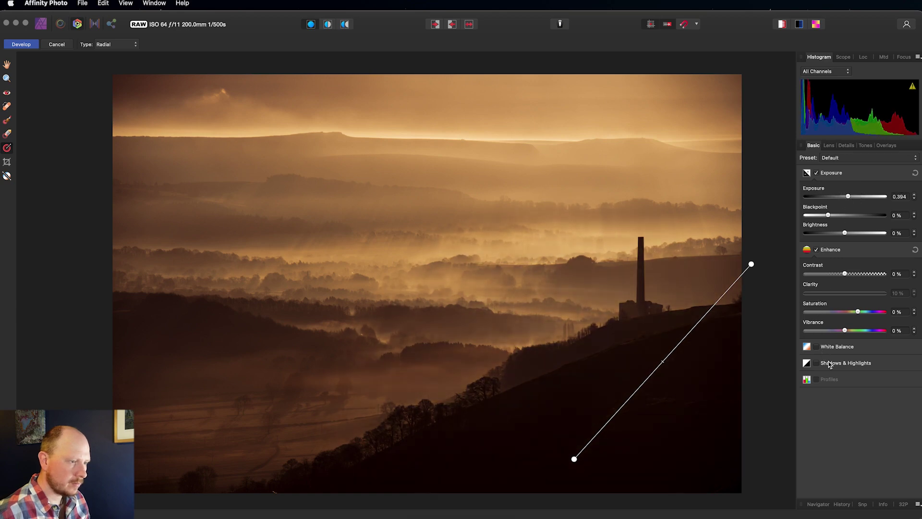
left_click(831, 363)
mouse_move(845, 386)
left_mouse_down()
mouse_move(871, 386)
mouse_move(851, 386)
mouse_move(864, 405)
mouse_move(854, 404)
mouse_move(857, 386)
left_mouse_up()
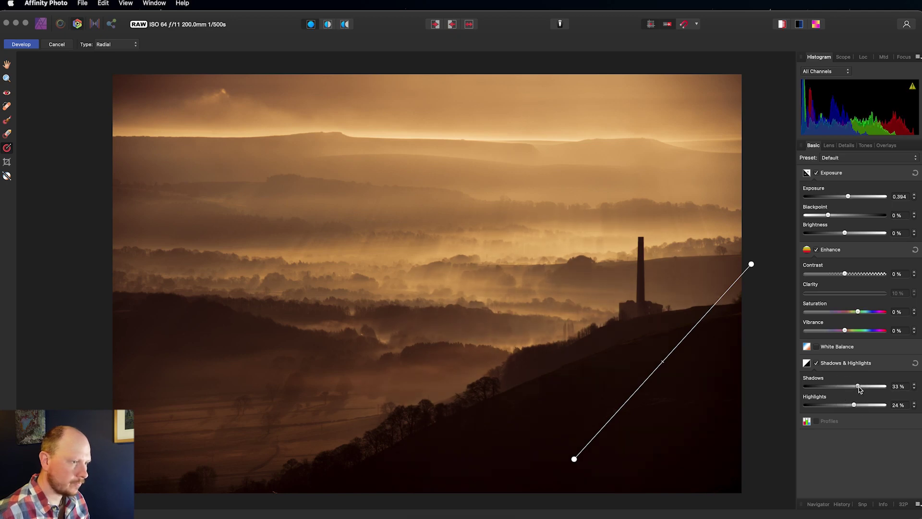
left_click_drag(828, 215, 825, 216)
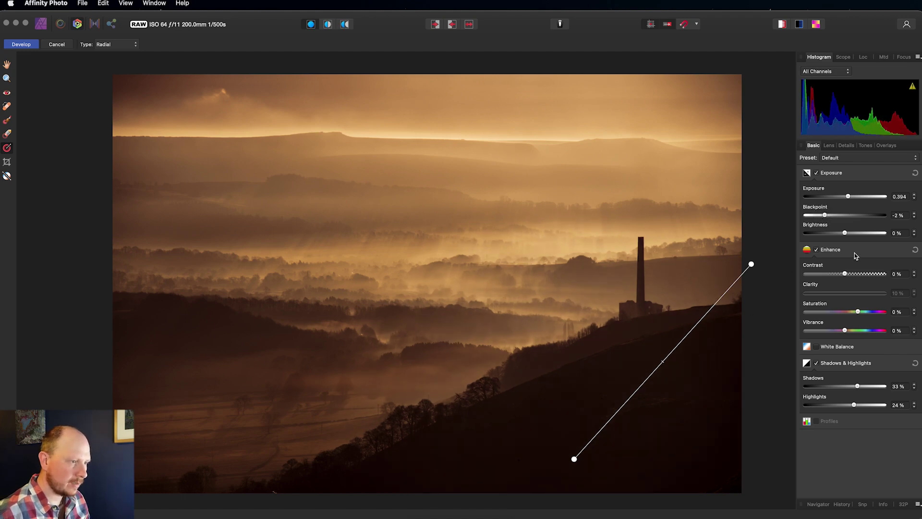
Step: Stretch the gradient's upper handle slightly outward and raise the overlay exposure to 0.642
left_click_drag(750, 263, 761, 259)
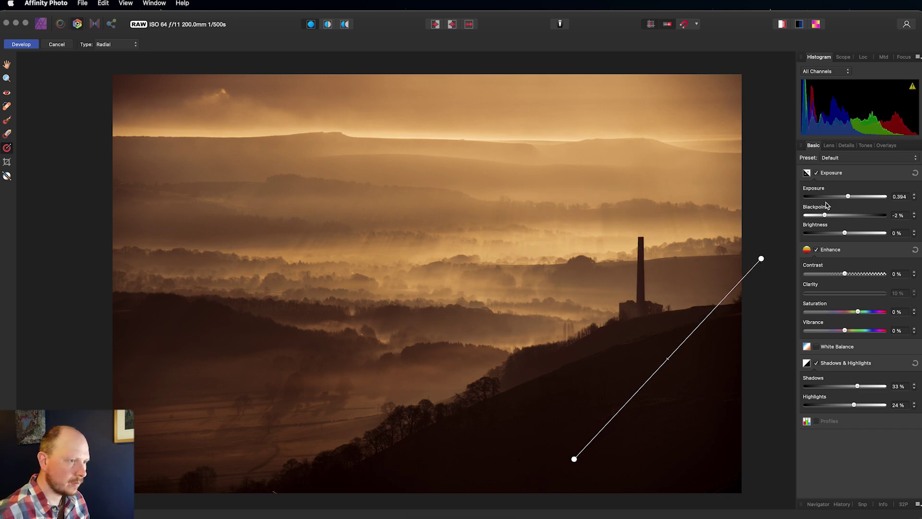
left_click_drag(849, 197, 851, 198)
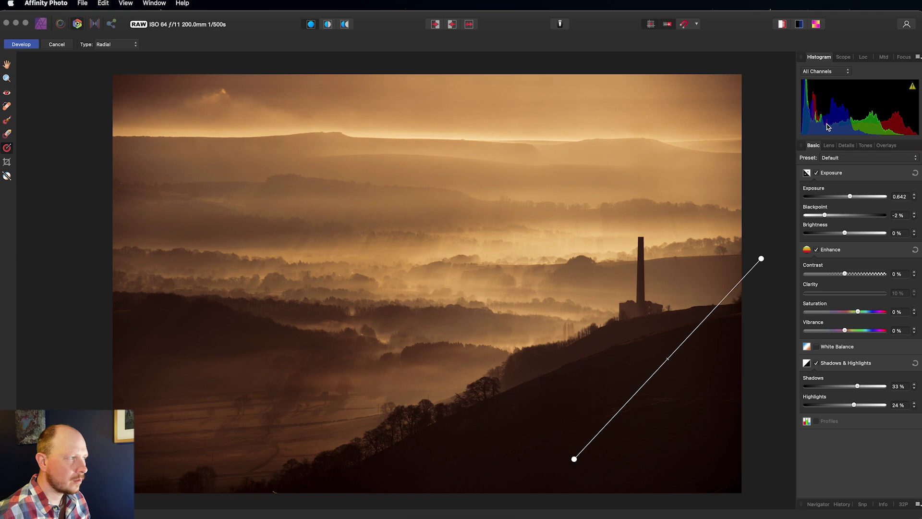
left_click(886, 147)
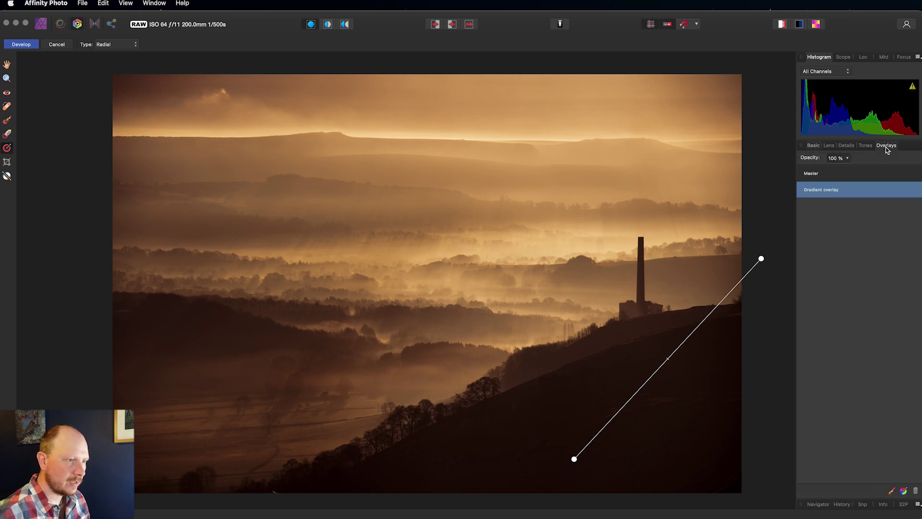
Step: Return to the Master overlay and pull the whole image's Highlights down to −32%
left_click(820, 175)
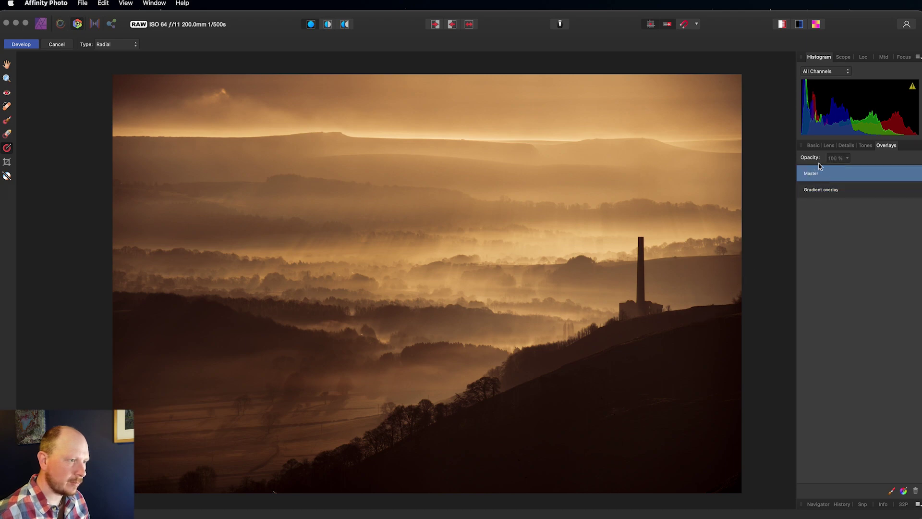
left_click(815, 147)
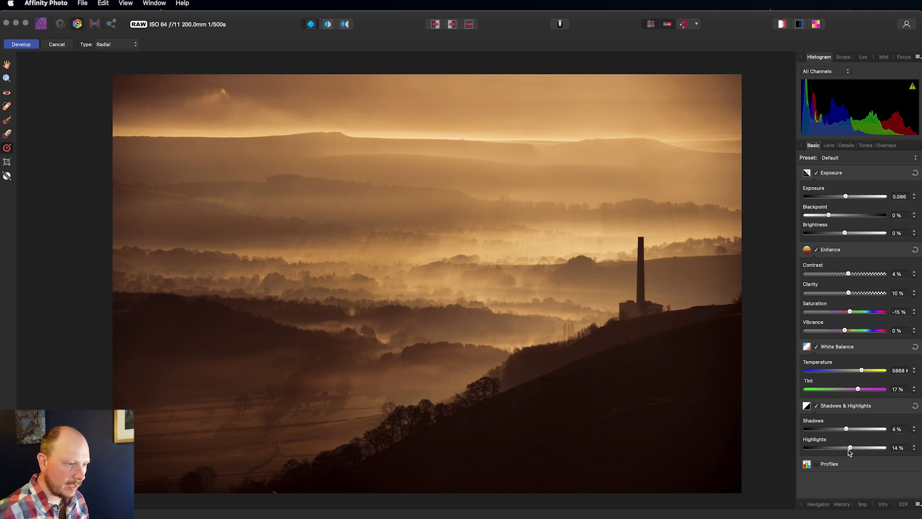
left_click_drag(850, 447, 832, 448)
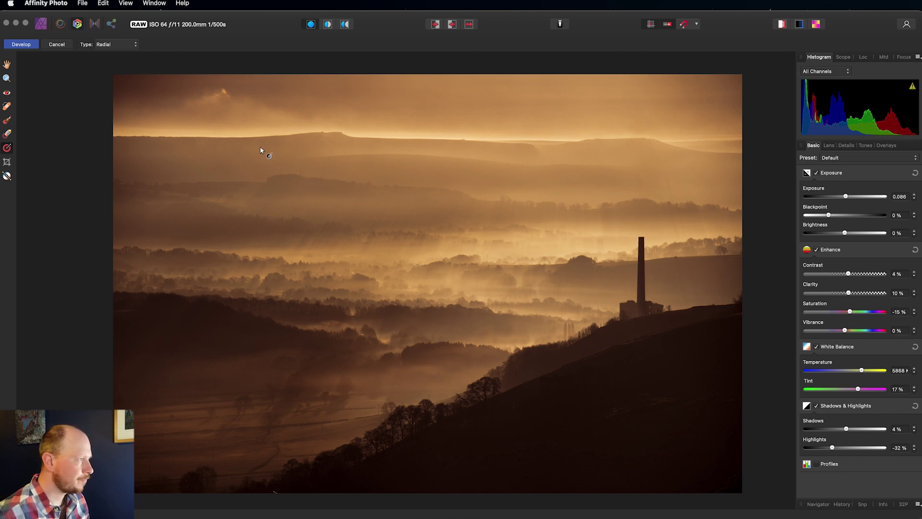
Step: Paint a new brush overlay across the top sky with a 0%-hardness, enlarged brush
left_click(882, 149)
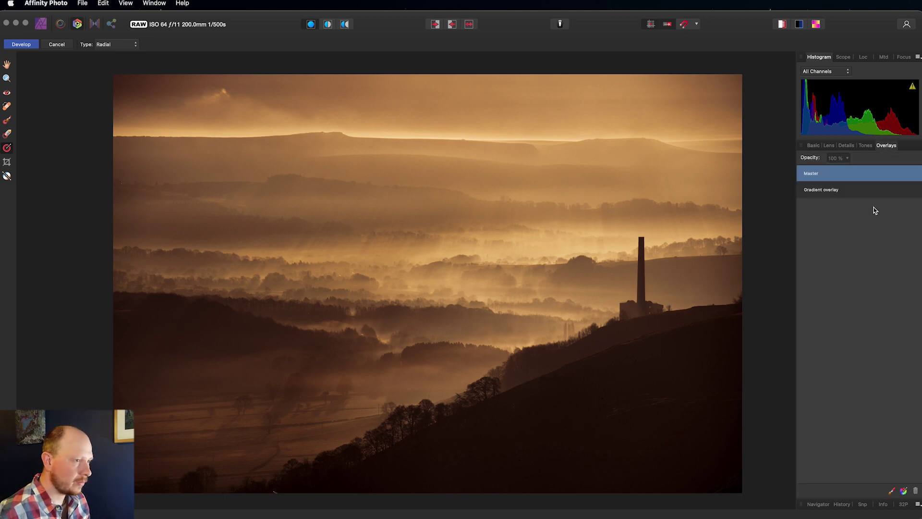
left_click(7, 121)
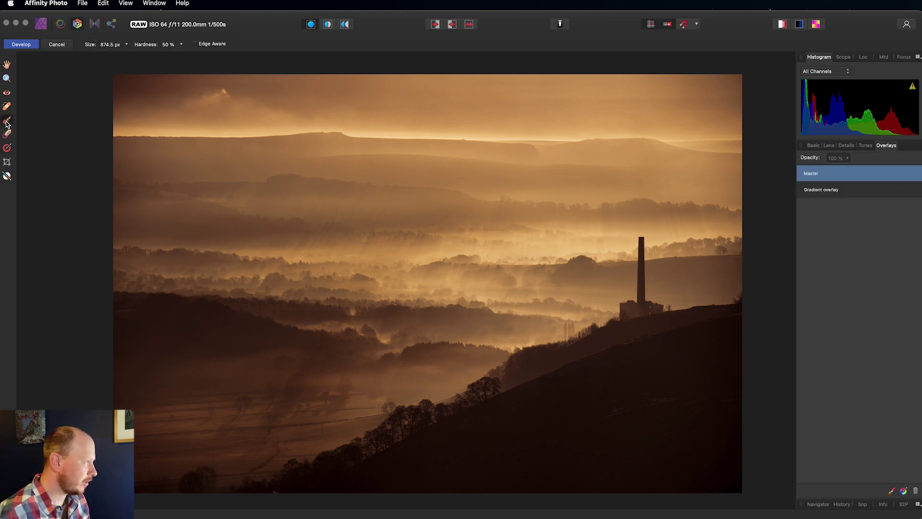
left_click(181, 45)
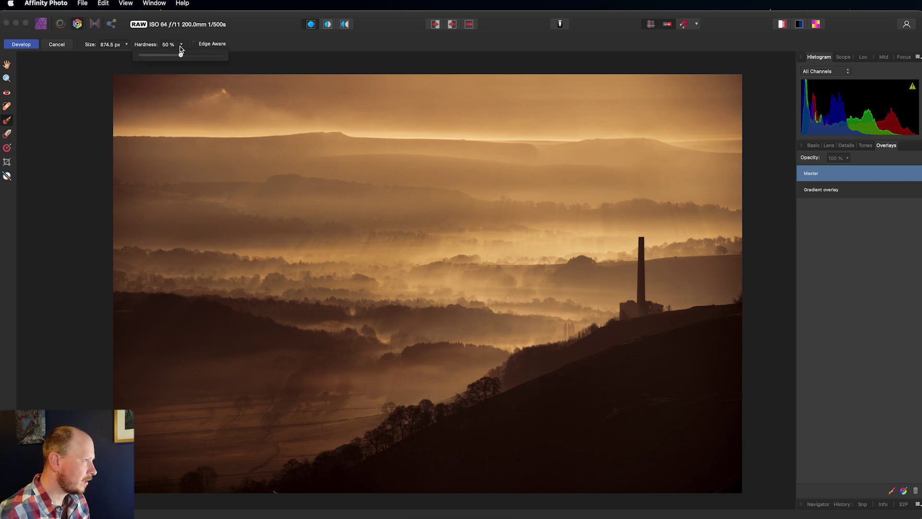
left_click_drag(179, 54, 120, 56)
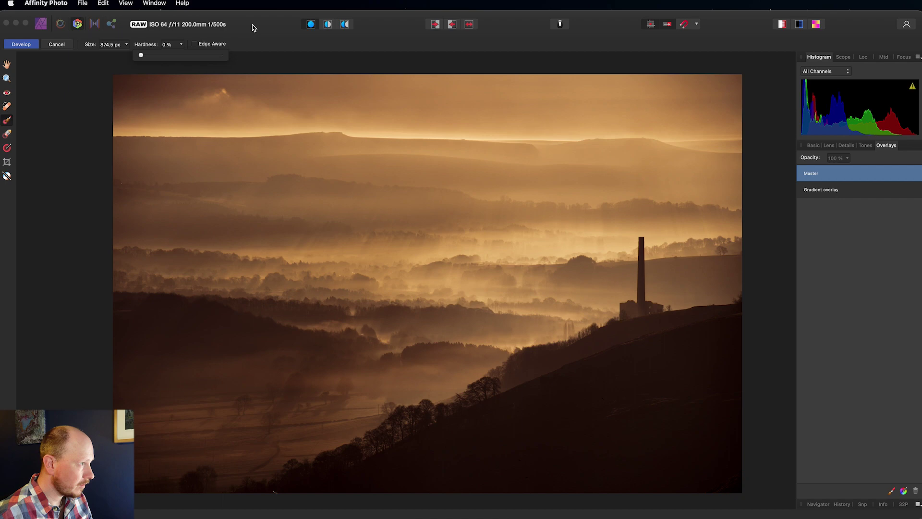
key("bracketright")
key("bracketright")
key("bracketright")
key("bracketright")
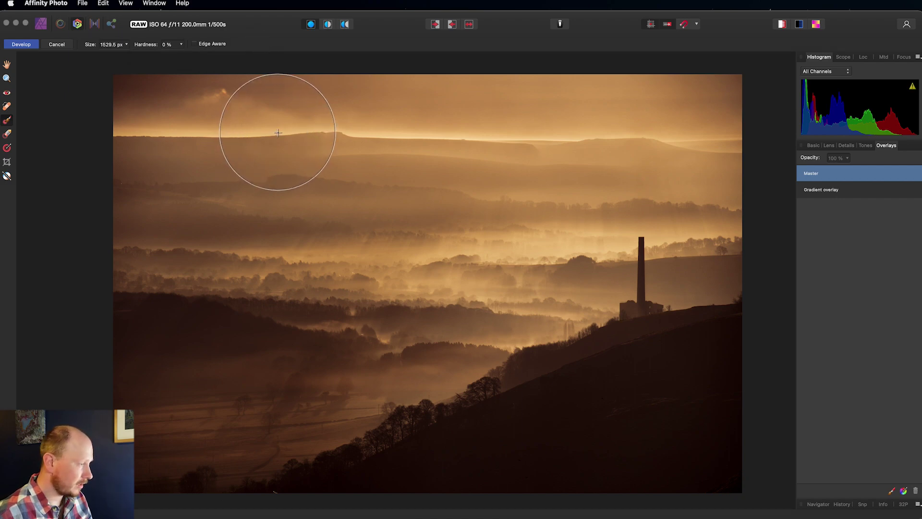
mouse_move(149, 112)
left_mouse_down()
mouse_move(300, 113)
mouse_move(126, 105)
mouse_move(402, 106)
mouse_move(250, 92)
mouse_move(731, 130)
mouse_move(126, 110)
mouse_move(713, 104)
mouse_move(412, 92)
mouse_move(711, 94)
mouse_move(618, 108)
mouse_move(120, 107)
mouse_move(313, 117)
left_mouse_up()
Step: Darken the sky overlay with highlights −86% and exposure −0.243
left_click(813, 145)
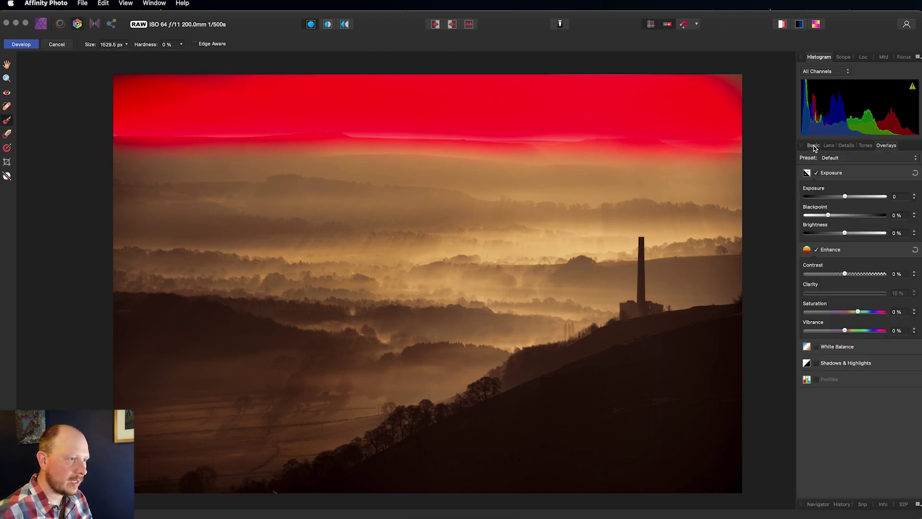
left_click(816, 364)
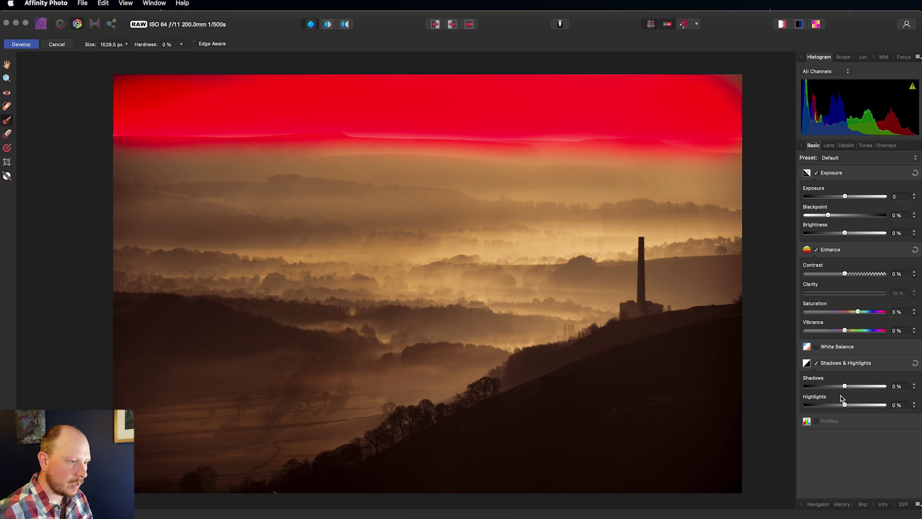
left_click_drag(846, 406, 811, 404)
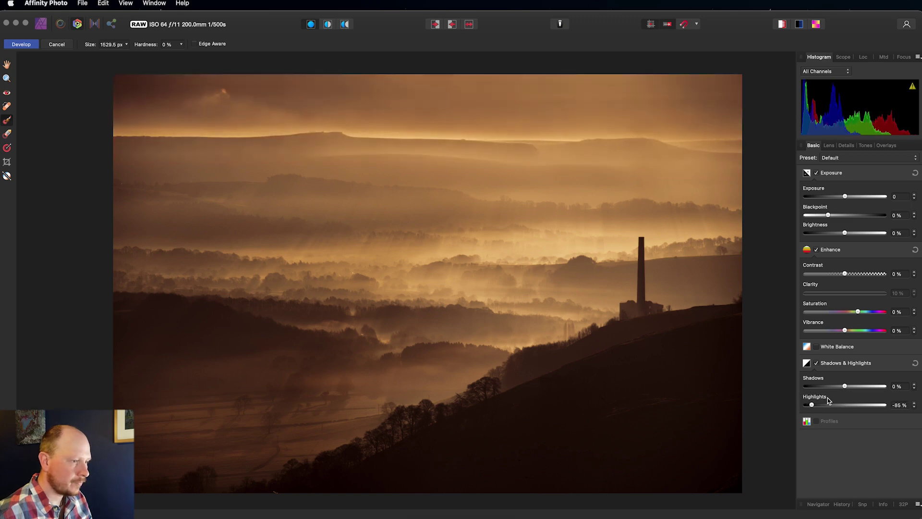
left_click_drag(846, 198, 844, 200)
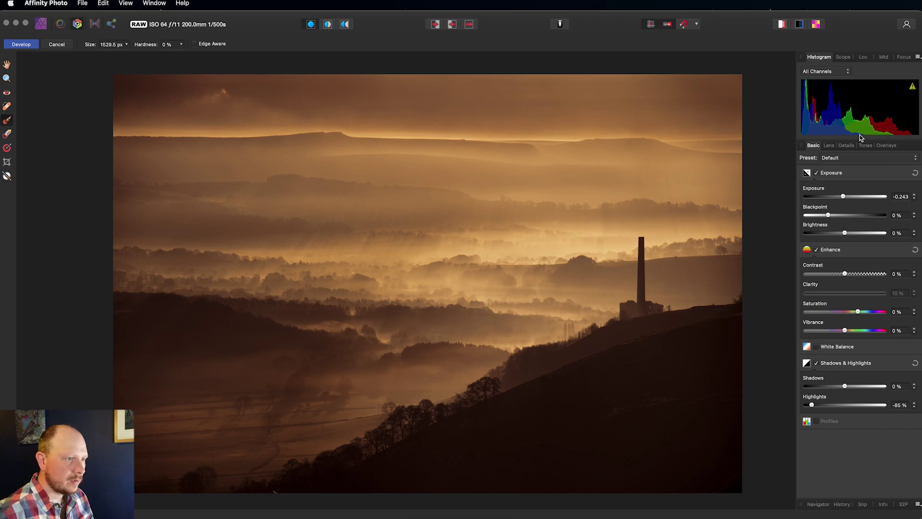
Step: On the Master overlay's Lens tab, enable Post Crop Vignette: intensity −28%, scale 137%, hardness 39%
left_click(884, 145)
left_click(829, 176)
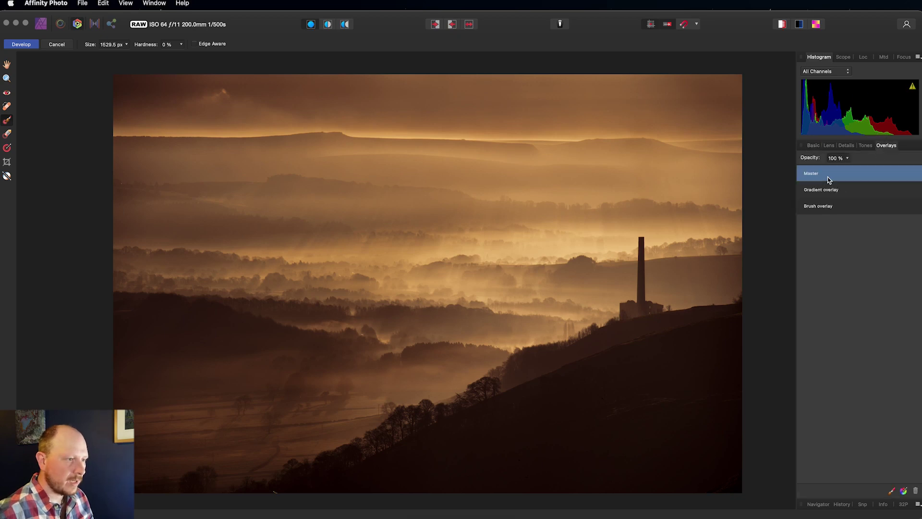
left_click(814, 146)
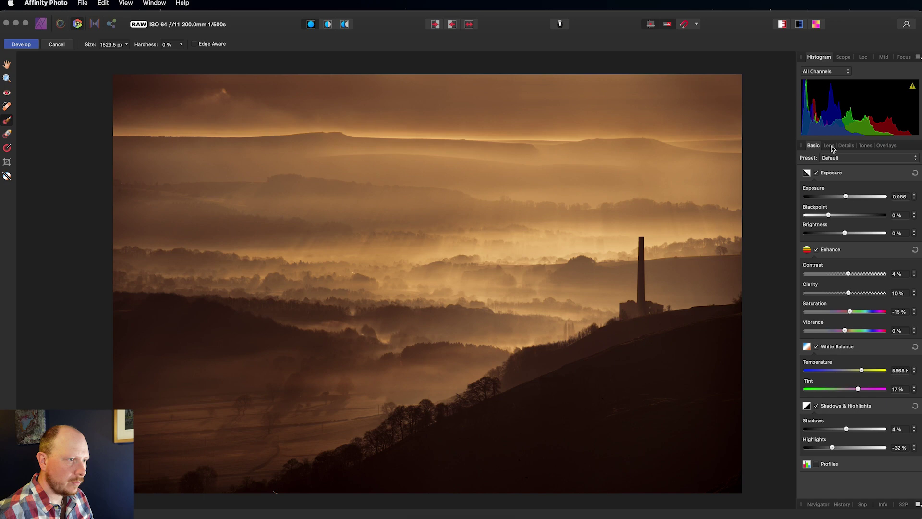
left_click(846, 145)
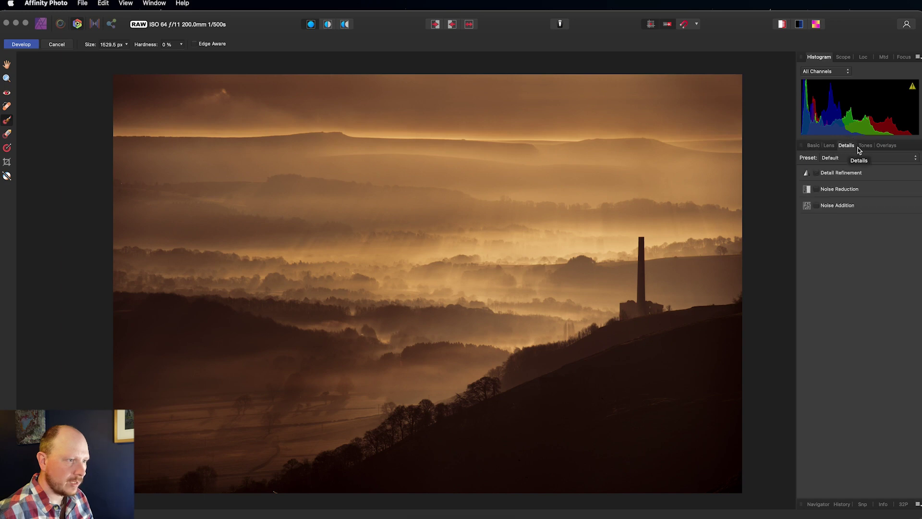
left_click(858, 150)
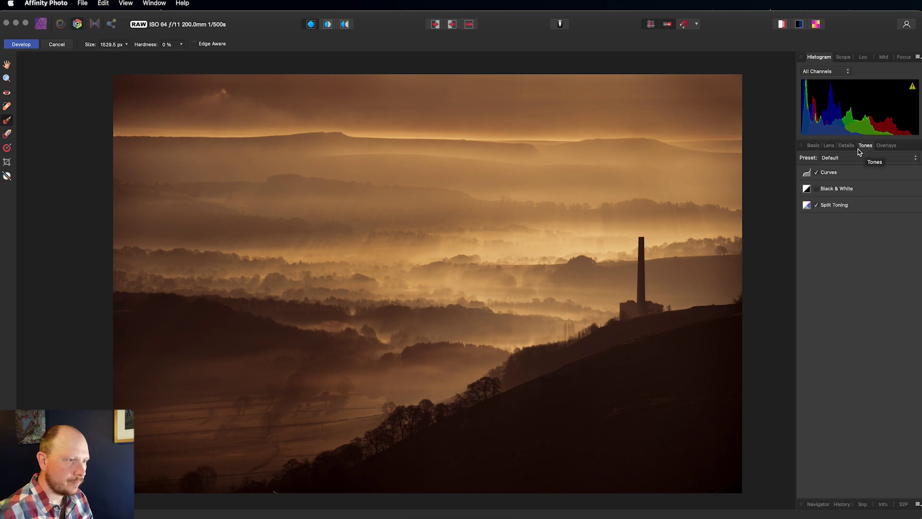
left_click(828, 148)
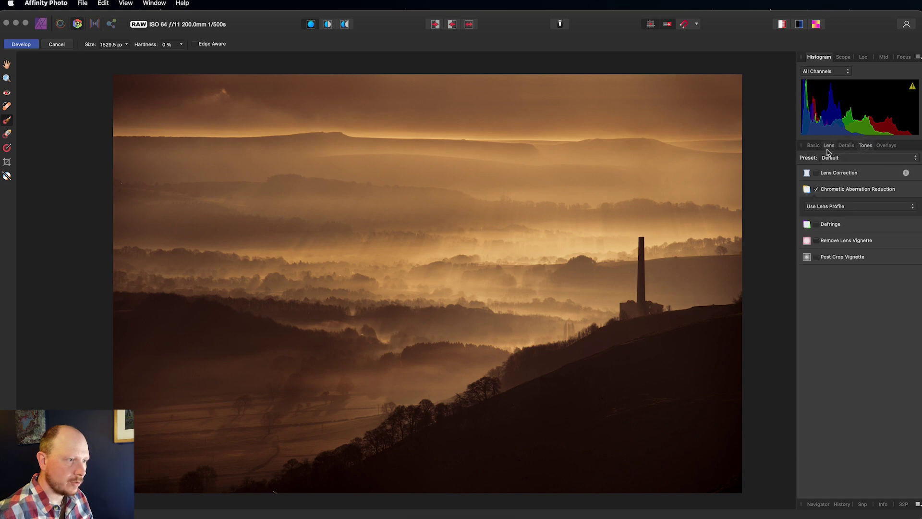
left_click(834, 260)
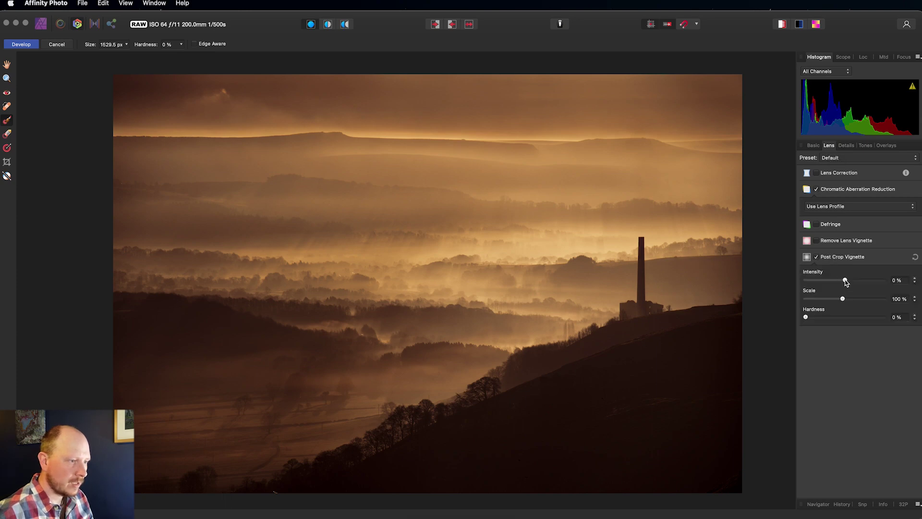
left_click_drag(846, 283, 835, 284)
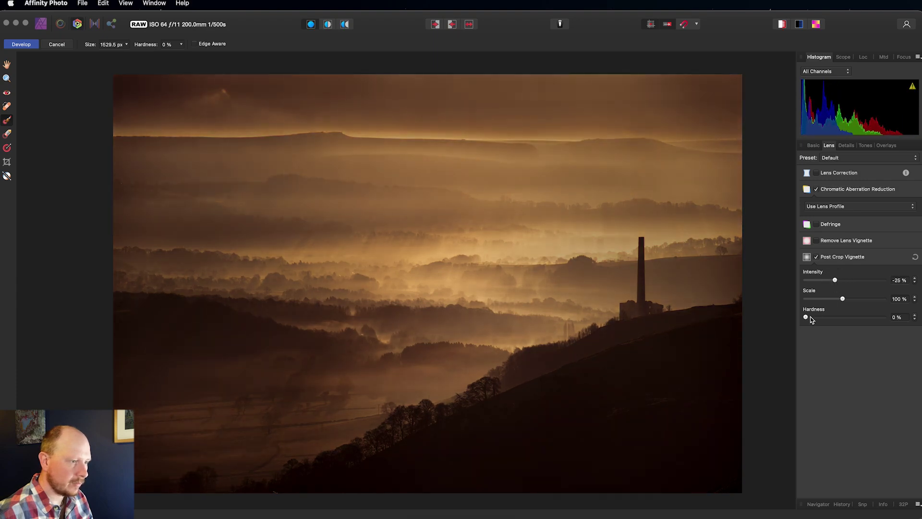
left_click_drag(810, 318, 857, 299)
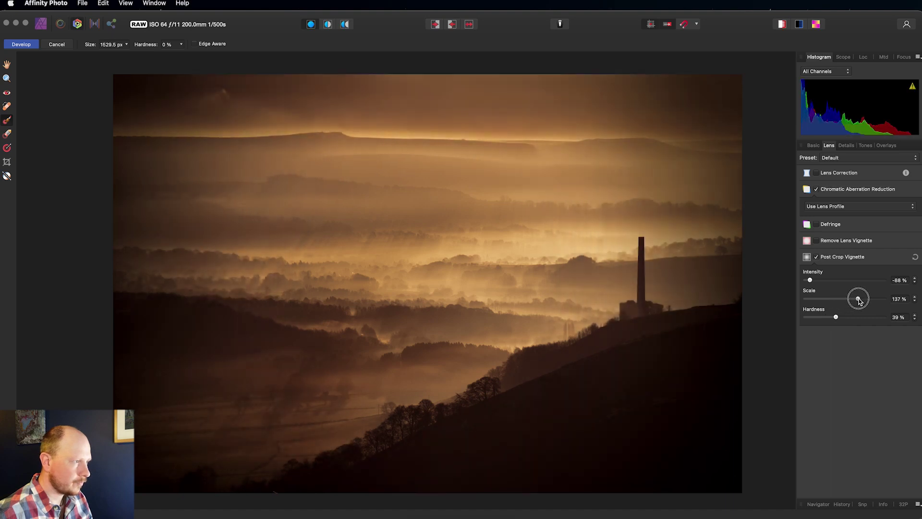
left_click_drag(809, 280, 835, 283)
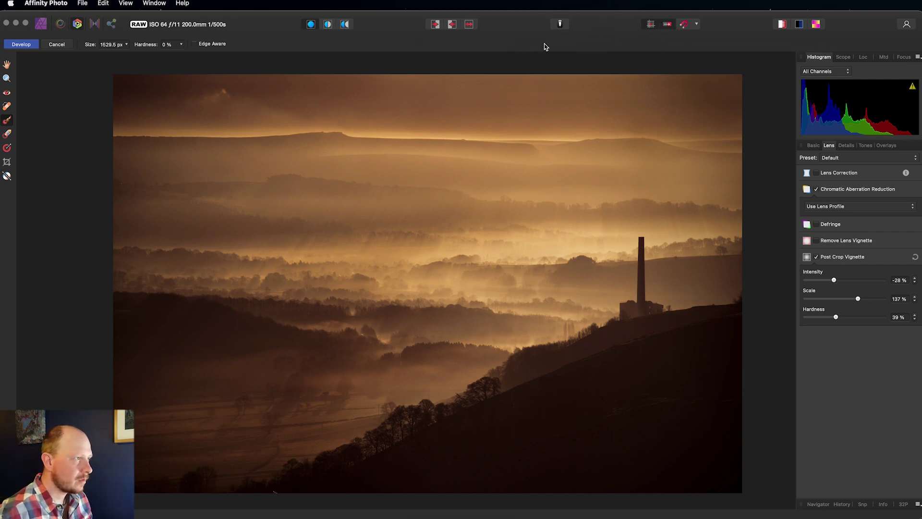
left_click(328, 25)
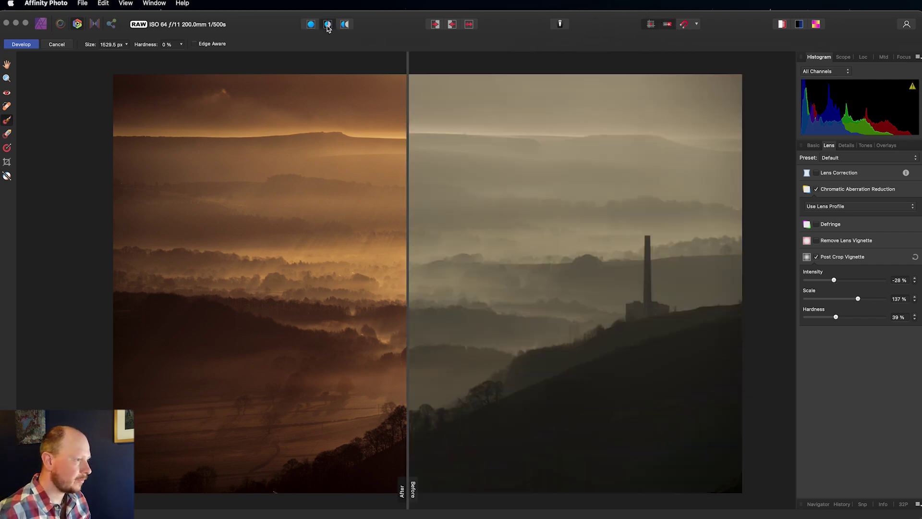
left_click_drag(407, 490, 757, 484)
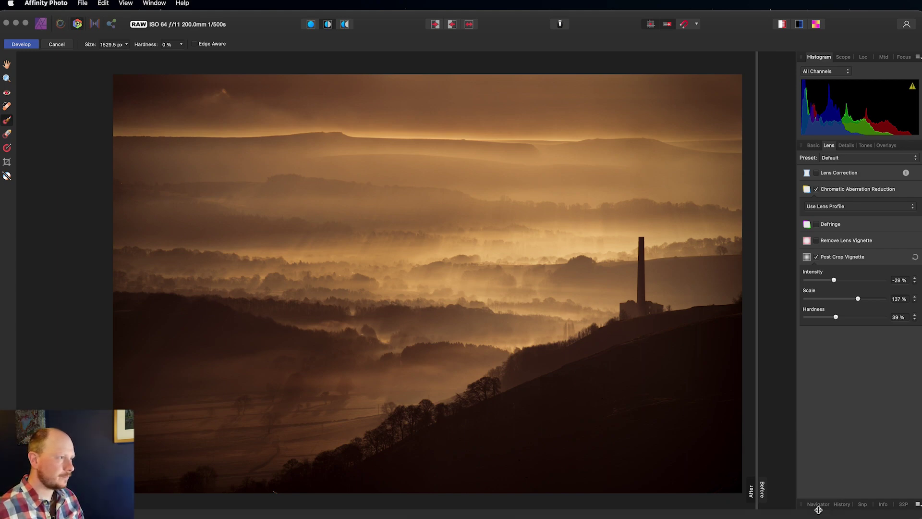
left_click_drag(758, 488, 352, 472)
left_click(311, 24)
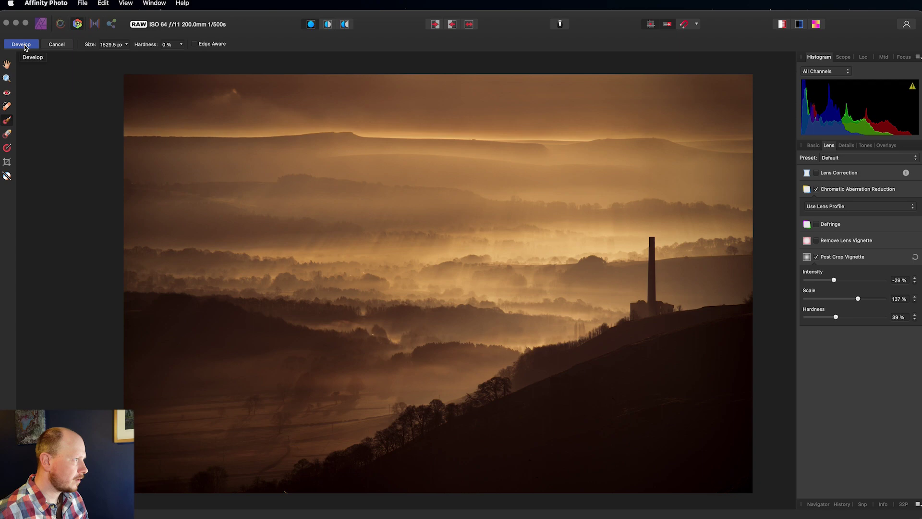
Step: Develop the edited RAW valley photo into the Photo Persona
left_click(22, 45)
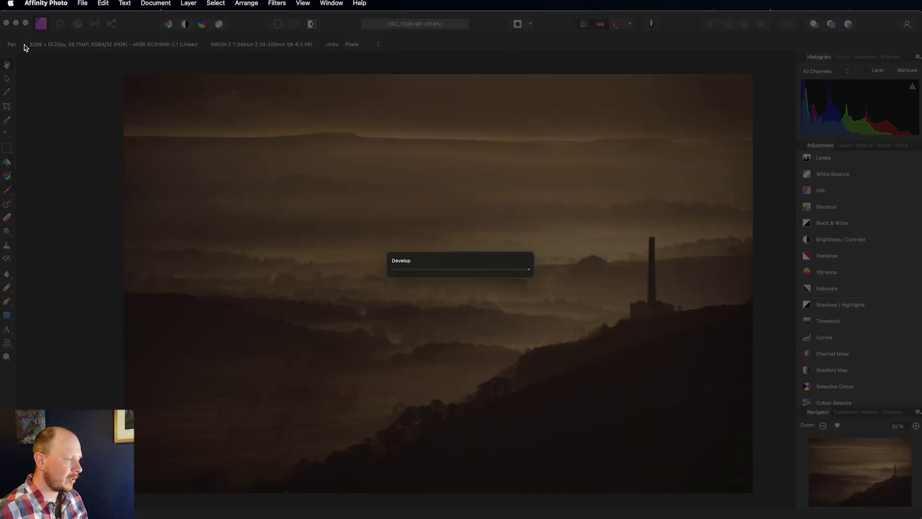